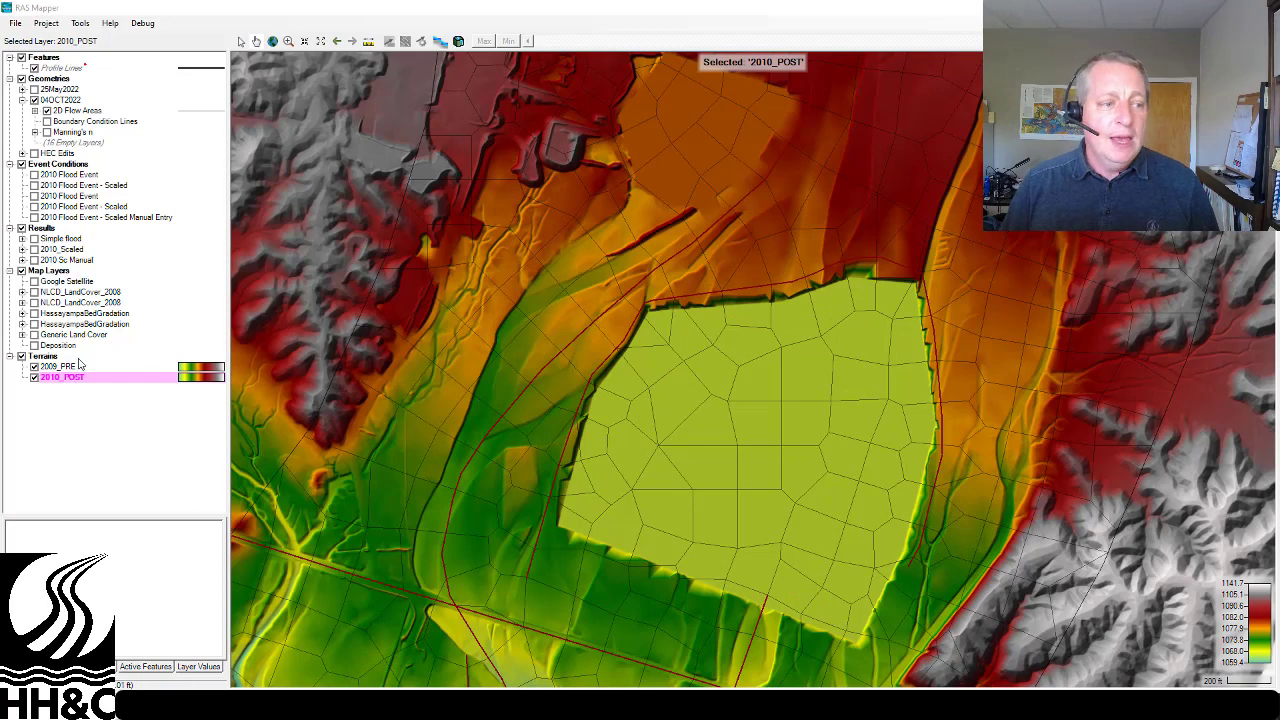
Compare the terrains by hiding 2009_PRE and toggling the existing Deposition layer on and off.
{"action": "left_click", "coordinate": [35, 367]}
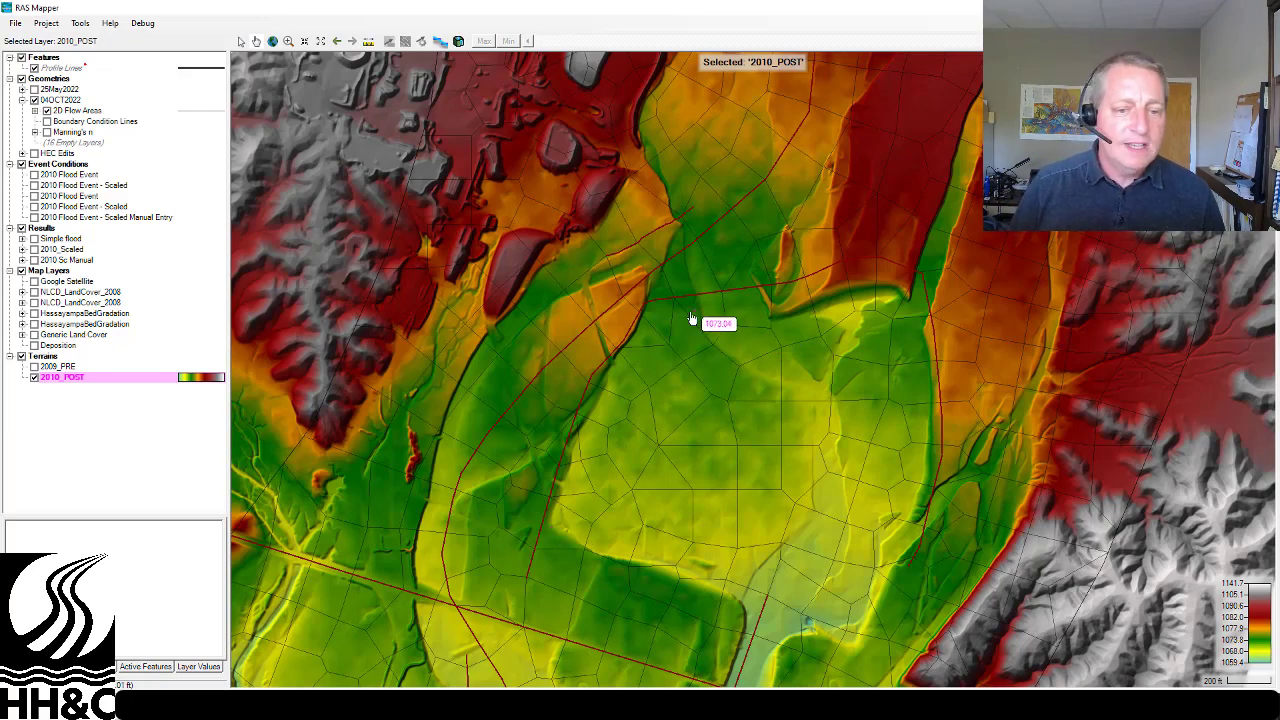
{"action": "left_click", "coordinate": [35, 345]}
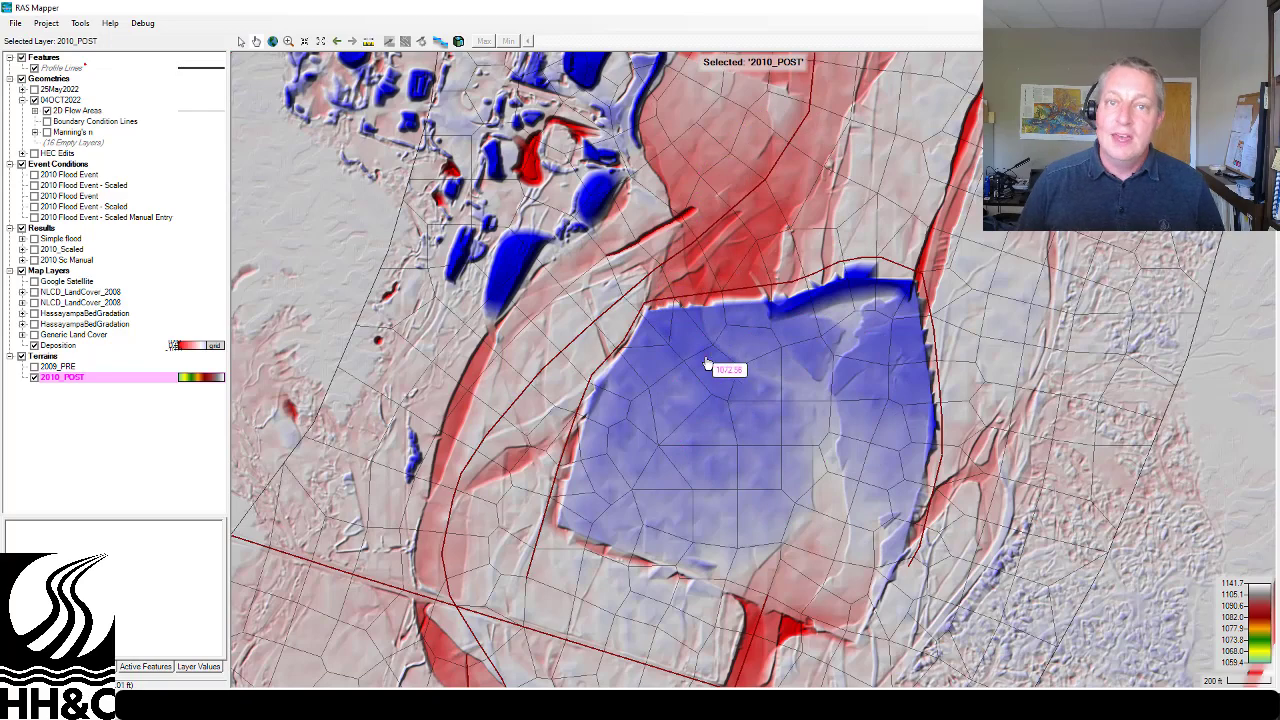
{"action": "left_click", "coordinate": [34, 345]}
Turn 2009_PRE back on and launch Tools > Create Calculated Layer.
{"action": "left_click", "coordinate": [34, 366]}
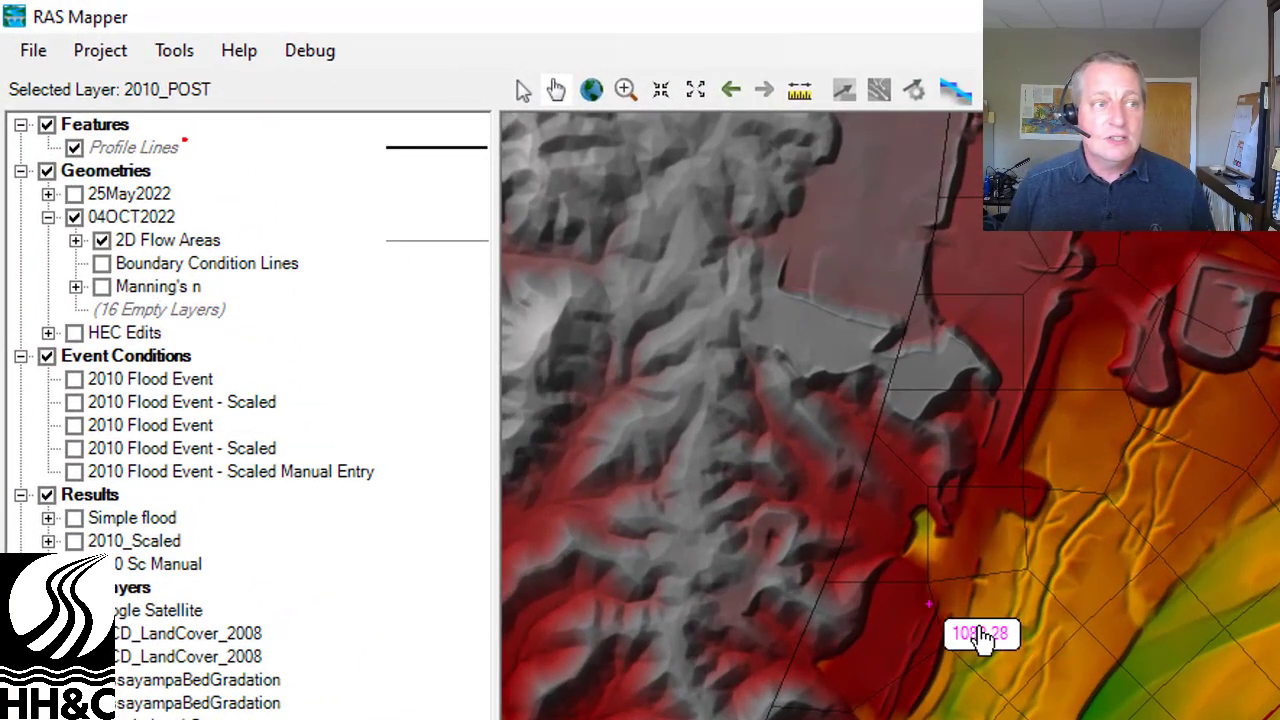
{"action": "left_click", "coordinate": [176, 50]}
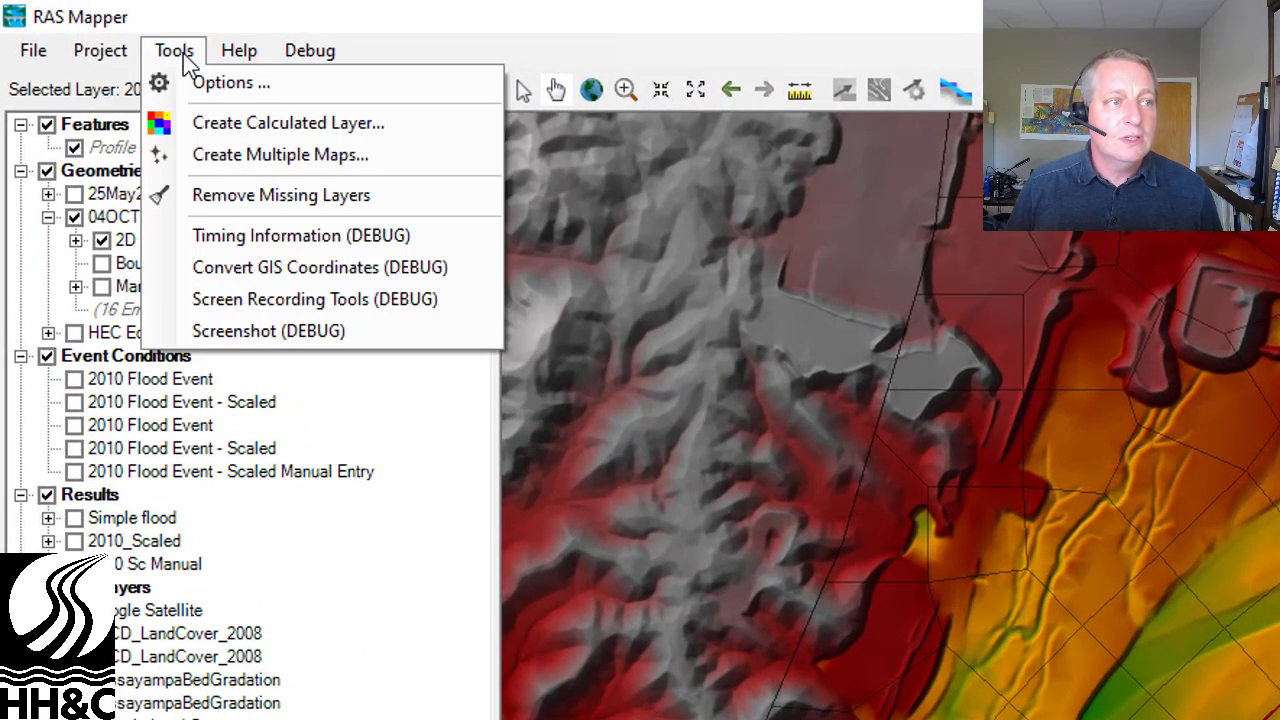
{"action": "left_click", "coordinate": [228, 122]}
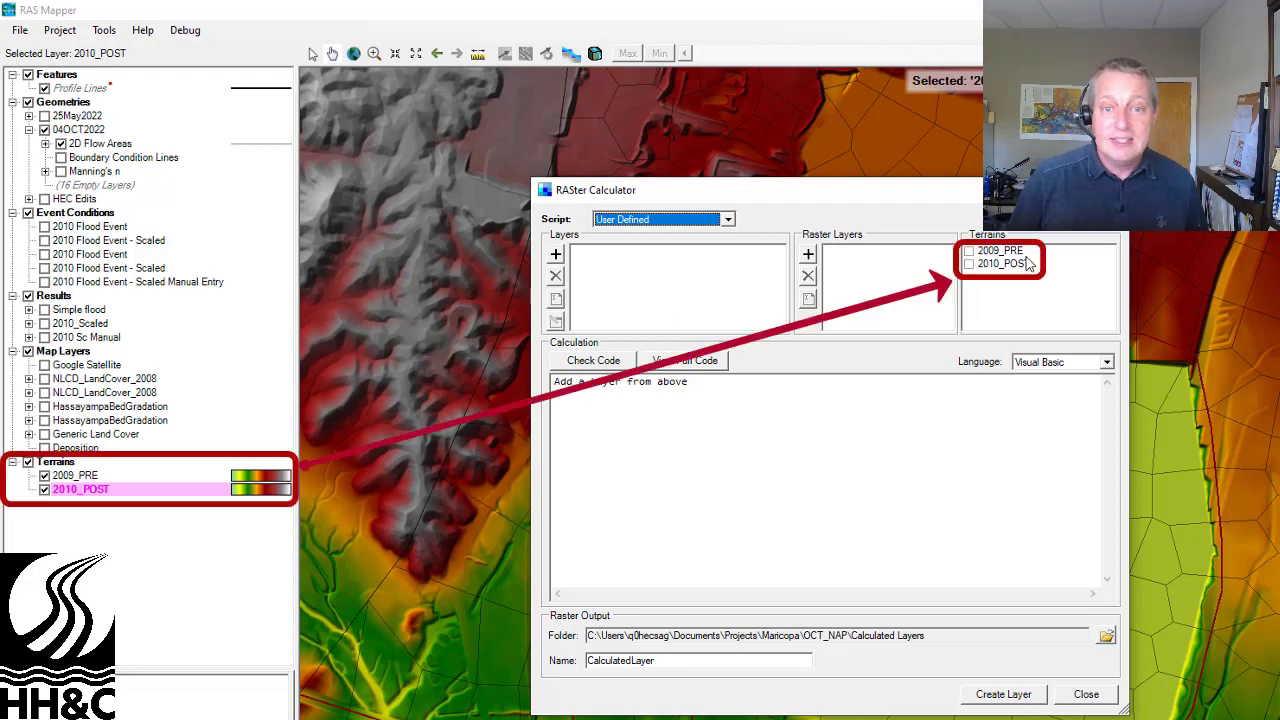
Tick 2009_PRE and 2010_POST, then duplicate the _2009_PRE = NoData test joined with andalso.
{"action": "left_click", "coordinate": [968, 251]}
{"action": "left_click", "coordinate": [968, 264]}
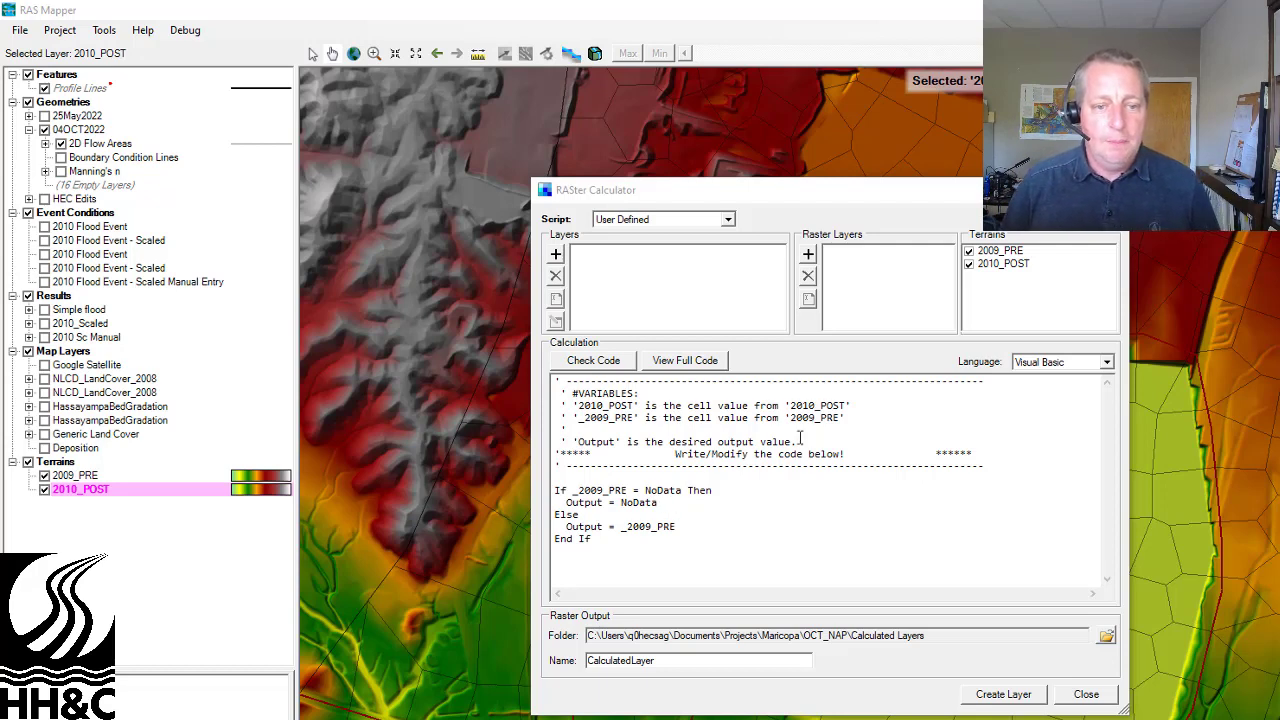
{"action": "left_click_drag", "start_coordinate": [687, 490], "coordinate": [573, 491]}
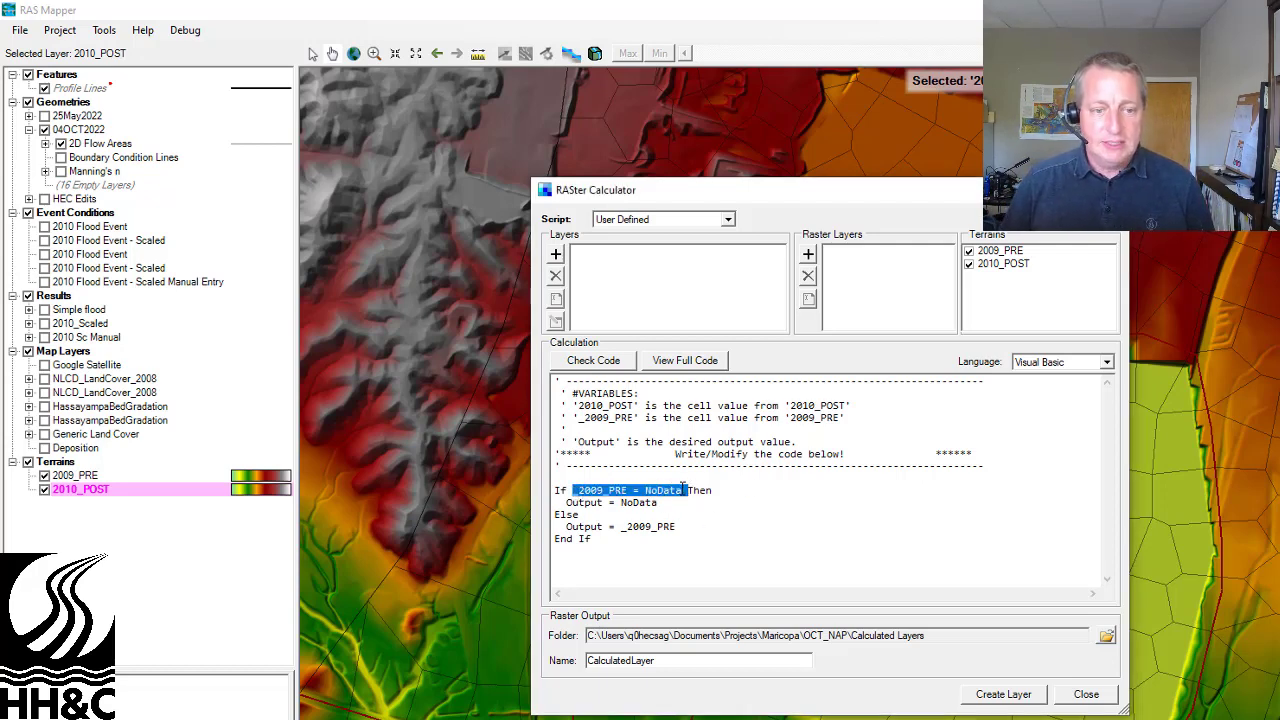
{"action": "key", "text": "ctrl+c"}
{"action": "left_click", "coordinate": [686, 490]}
{"action": "key", "text": "ctrl+v"}
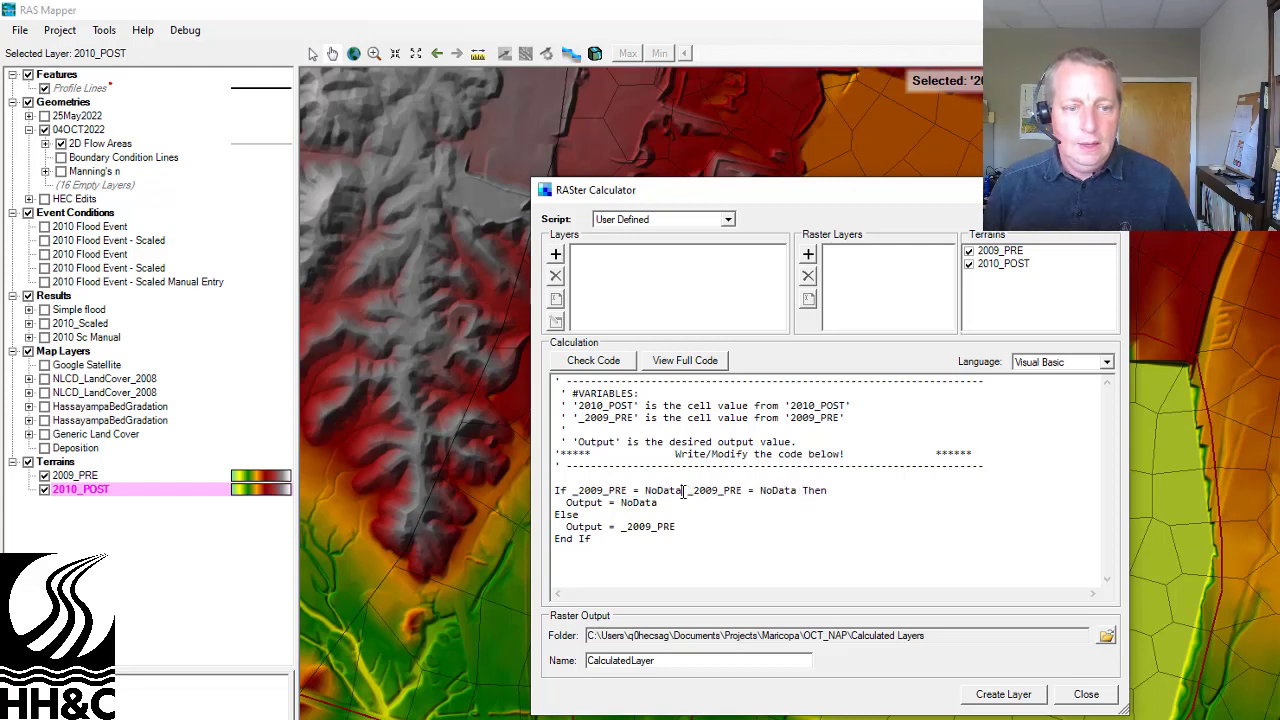
{"action": "type", "text": "anda"}
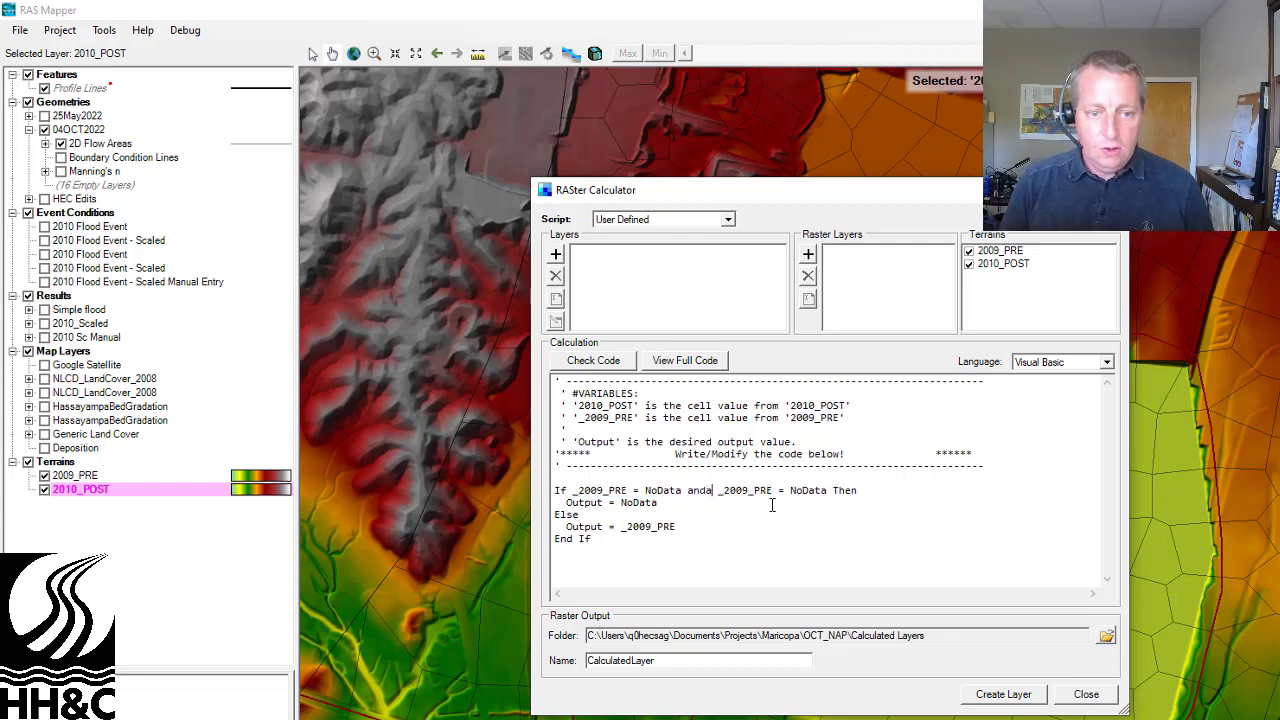
{"action": "type", "text": "lso"}
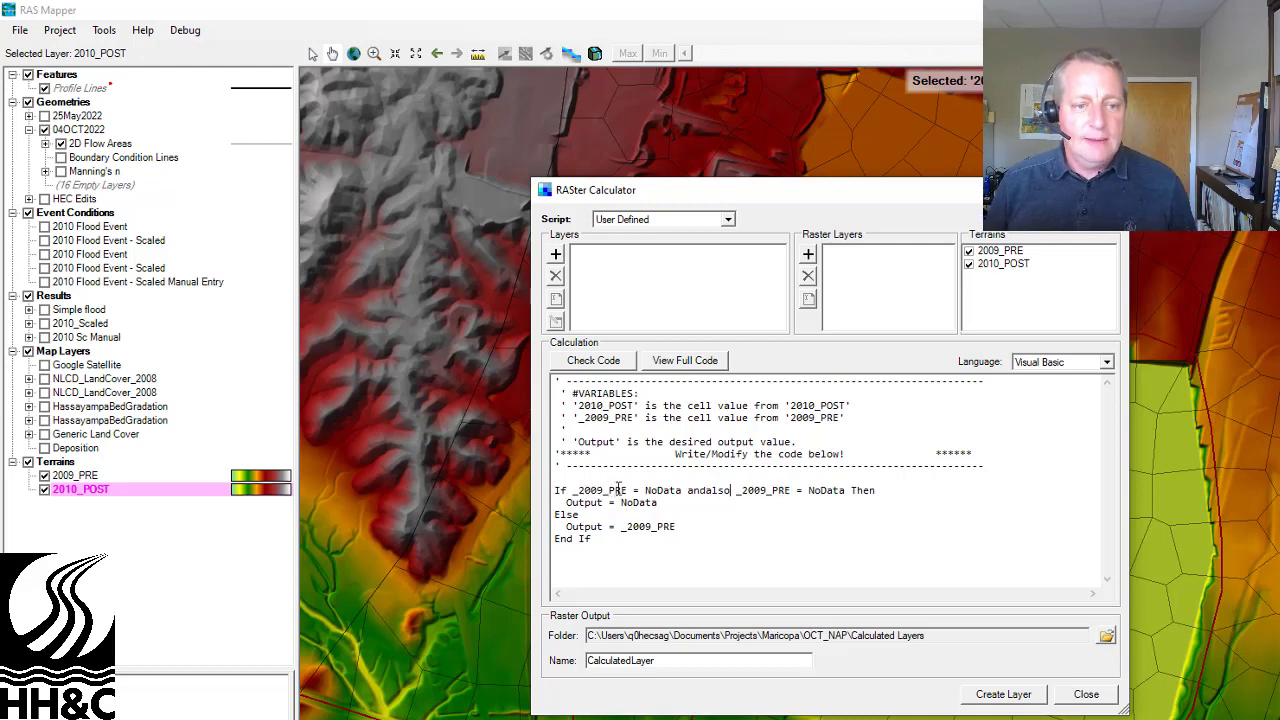
Rename the second condition's variable from _2009_PRE to _2010_POST.
{"action": "left_click_drag", "start_coordinate": [766, 490], "coordinate": [760, 490]}
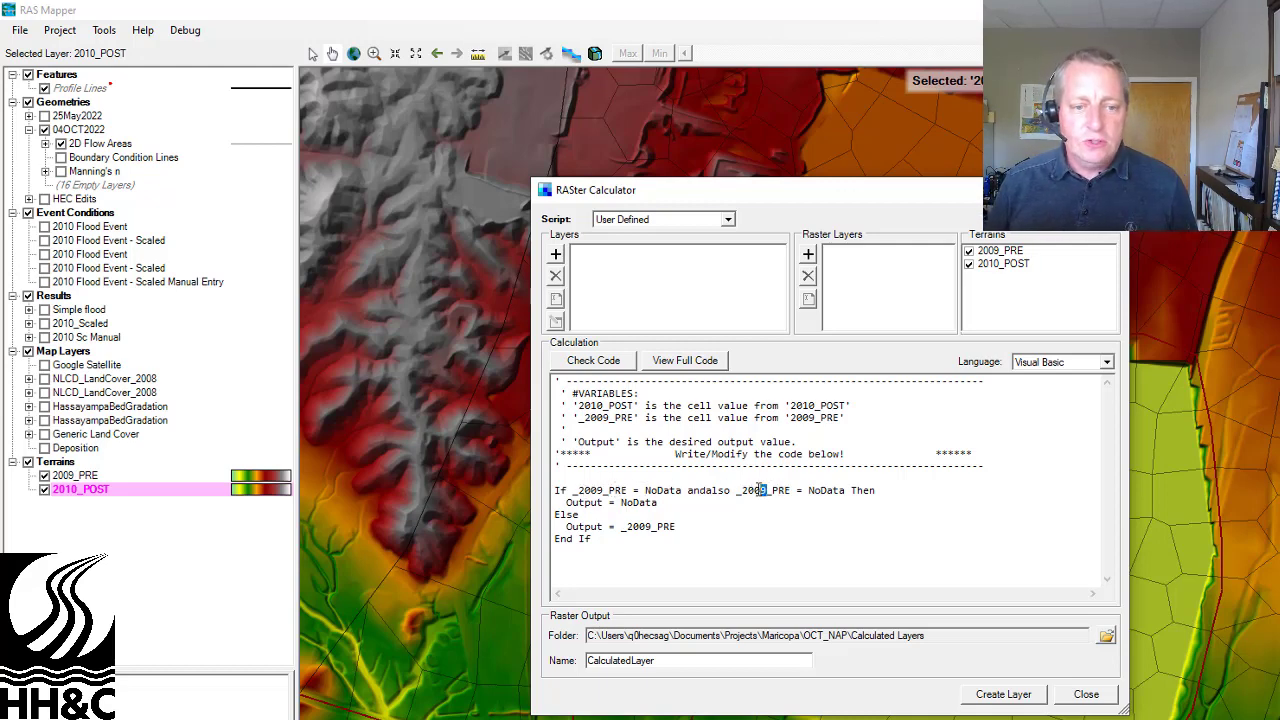
{"action": "type", "text": "10"}
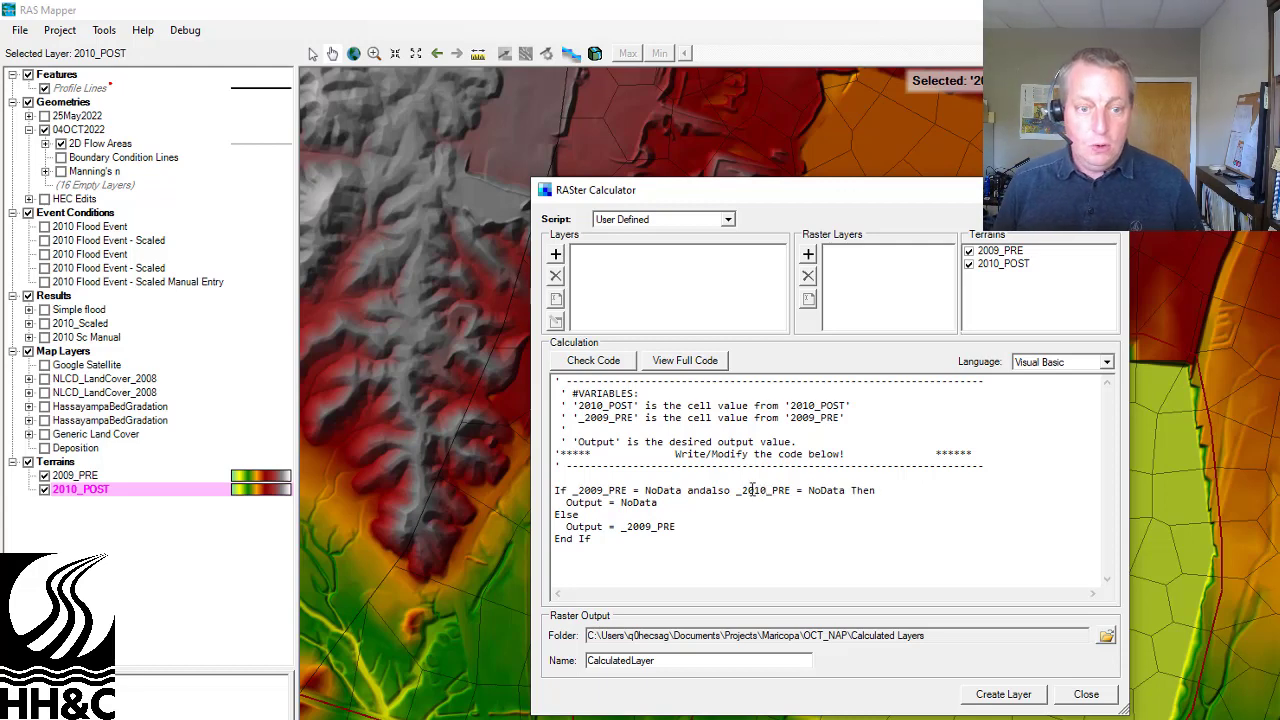
{"action": "left_click_drag", "start_coordinate": [780, 490], "coordinate": [789, 491]}
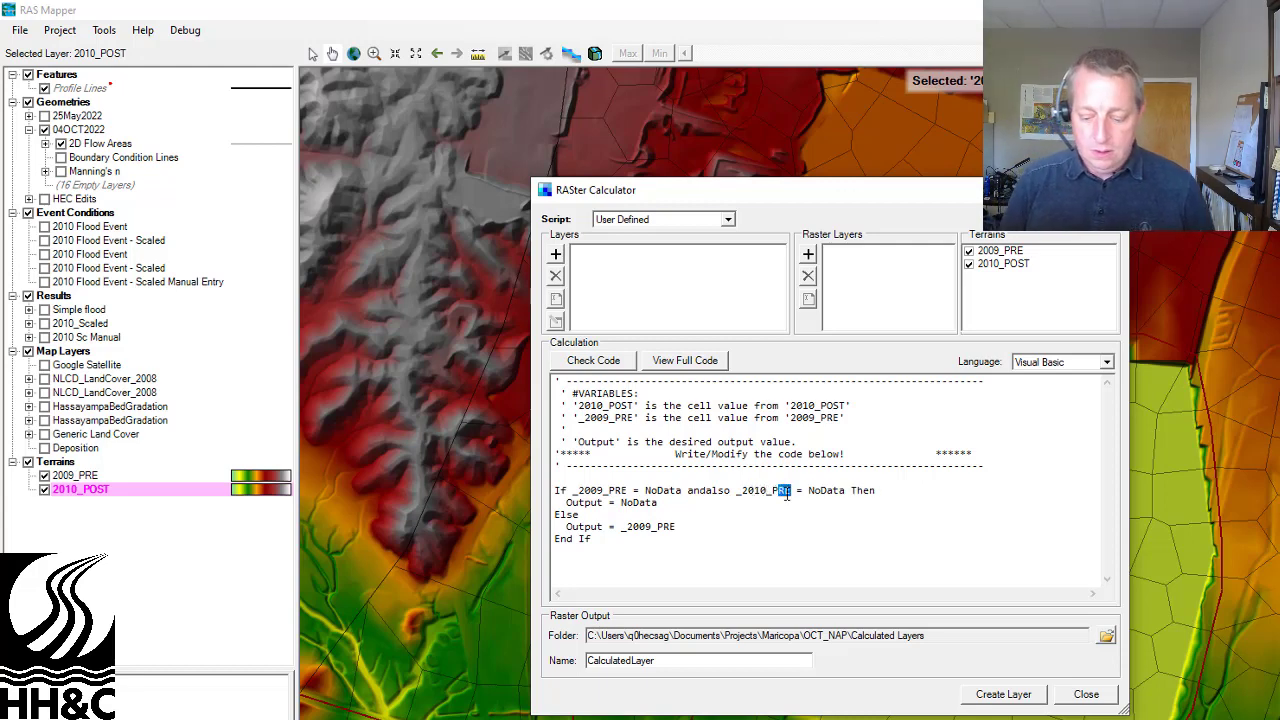
{"action": "type", "text": "OST"}
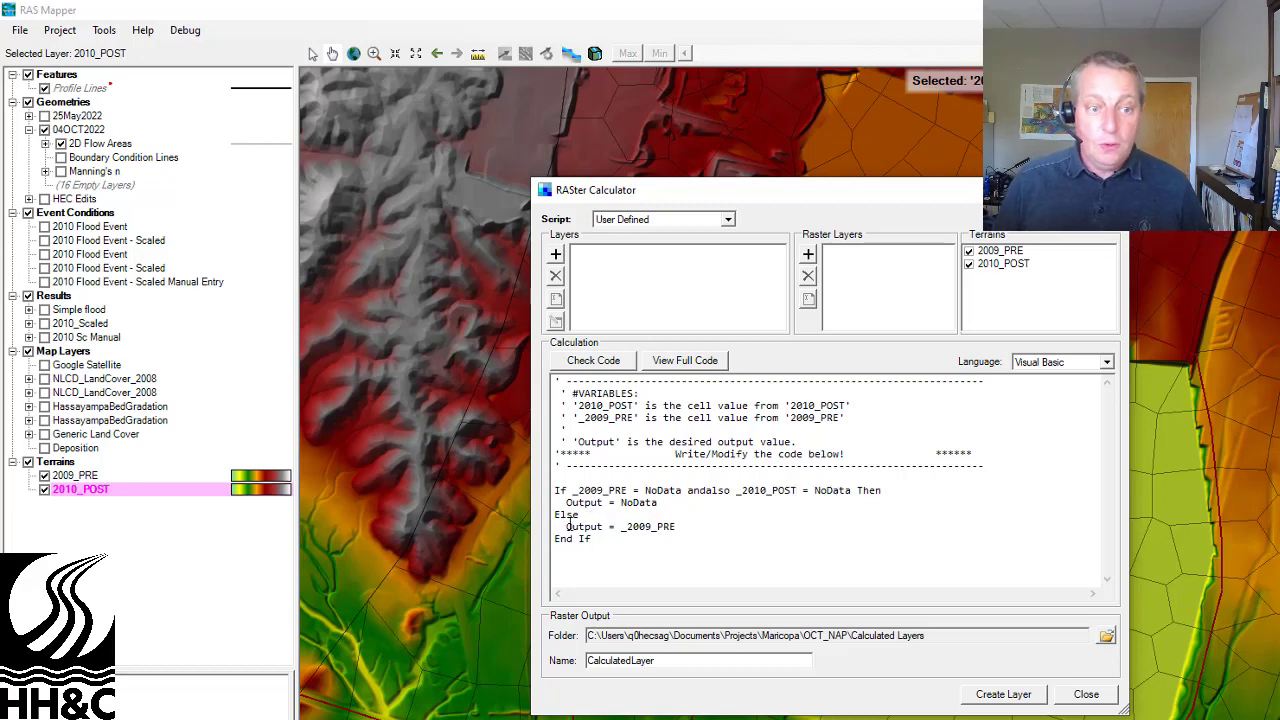
{"action": "left_click", "coordinate": [686, 524]}
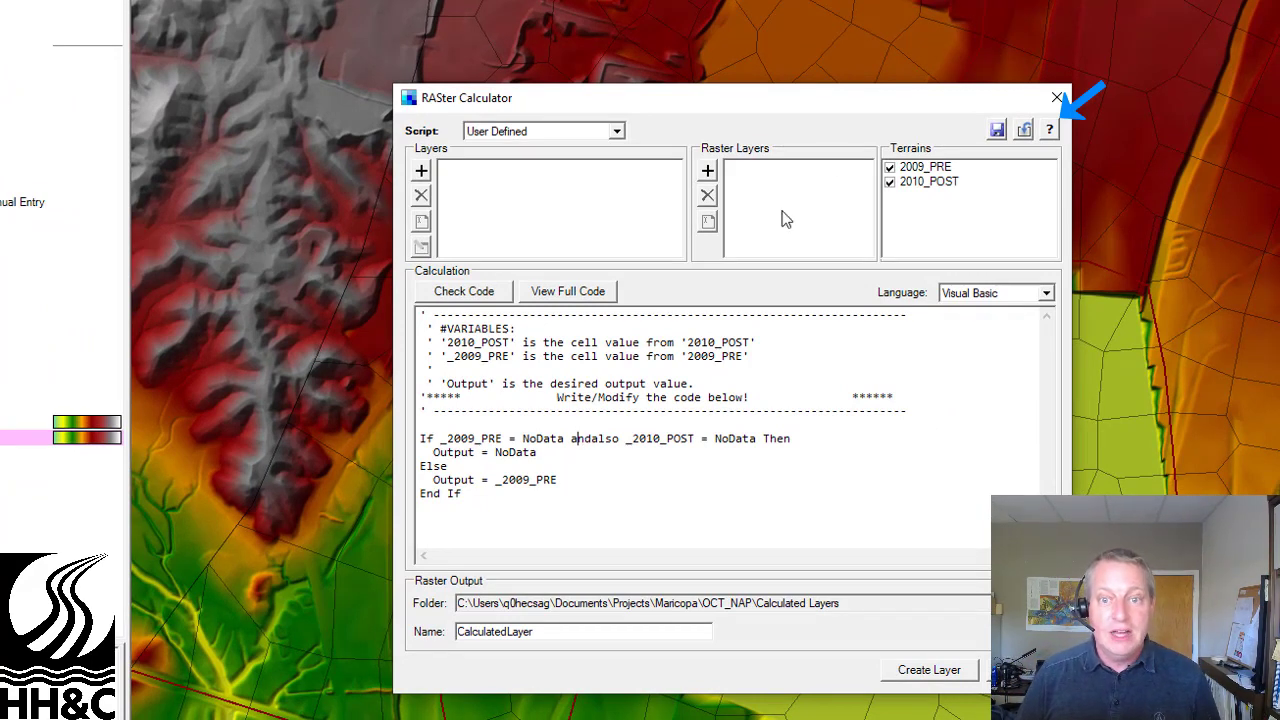
{"action": "left_click", "coordinate": [1049, 132]}
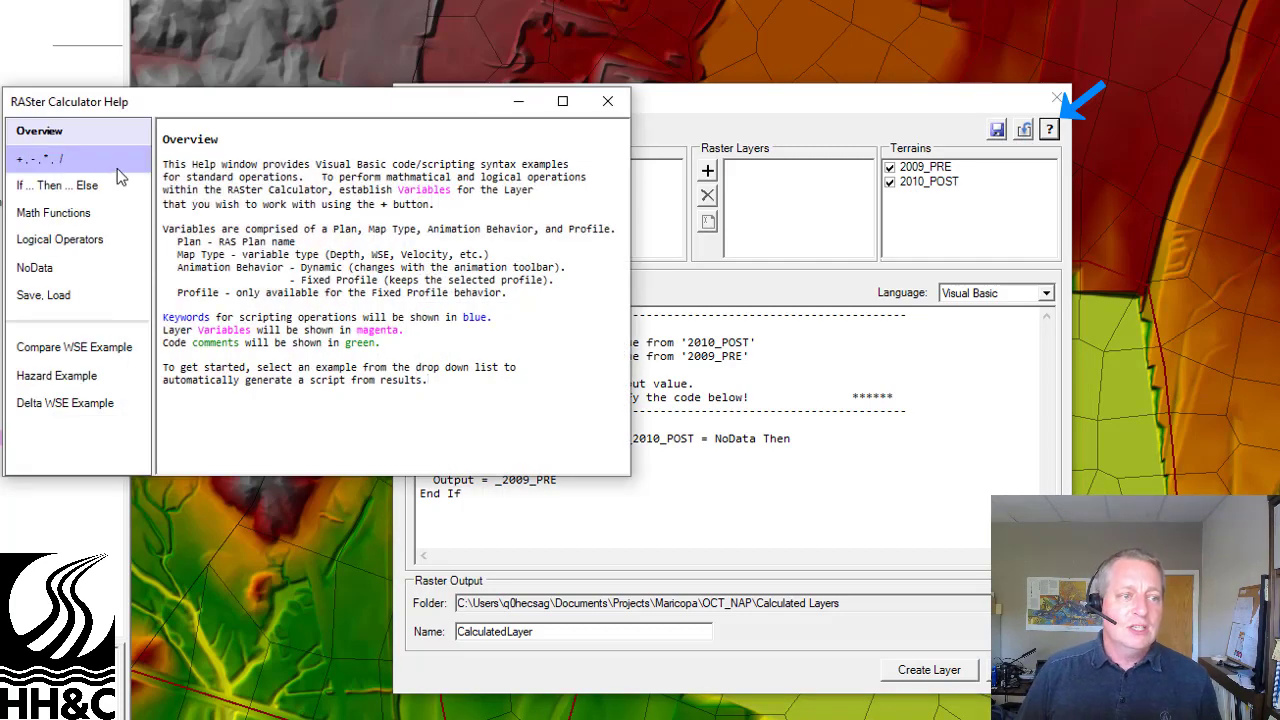
{"action": "left_click", "coordinate": [108, 168]}
{"action": "left_click", "coordinate": [100, 186]}
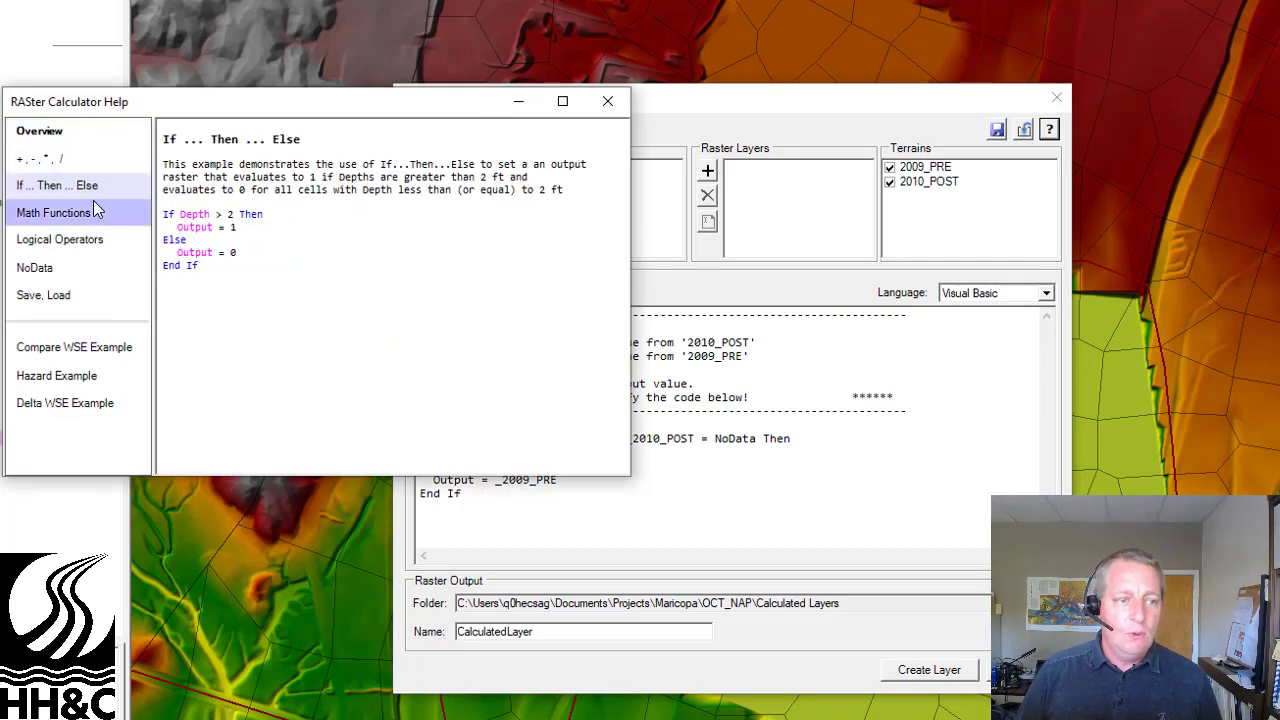
{"action": "left_click", "coordinate": [97, 212]}
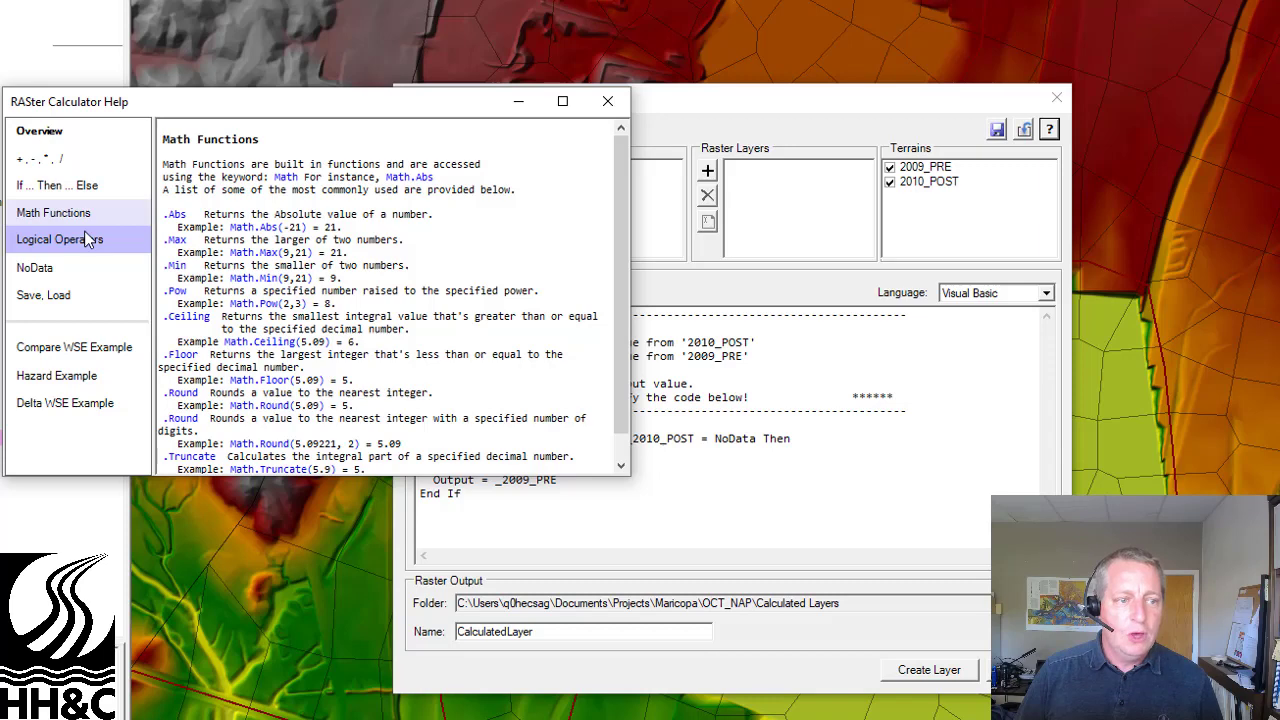
{"action": "left_click", "coordinate": [91, 240]}
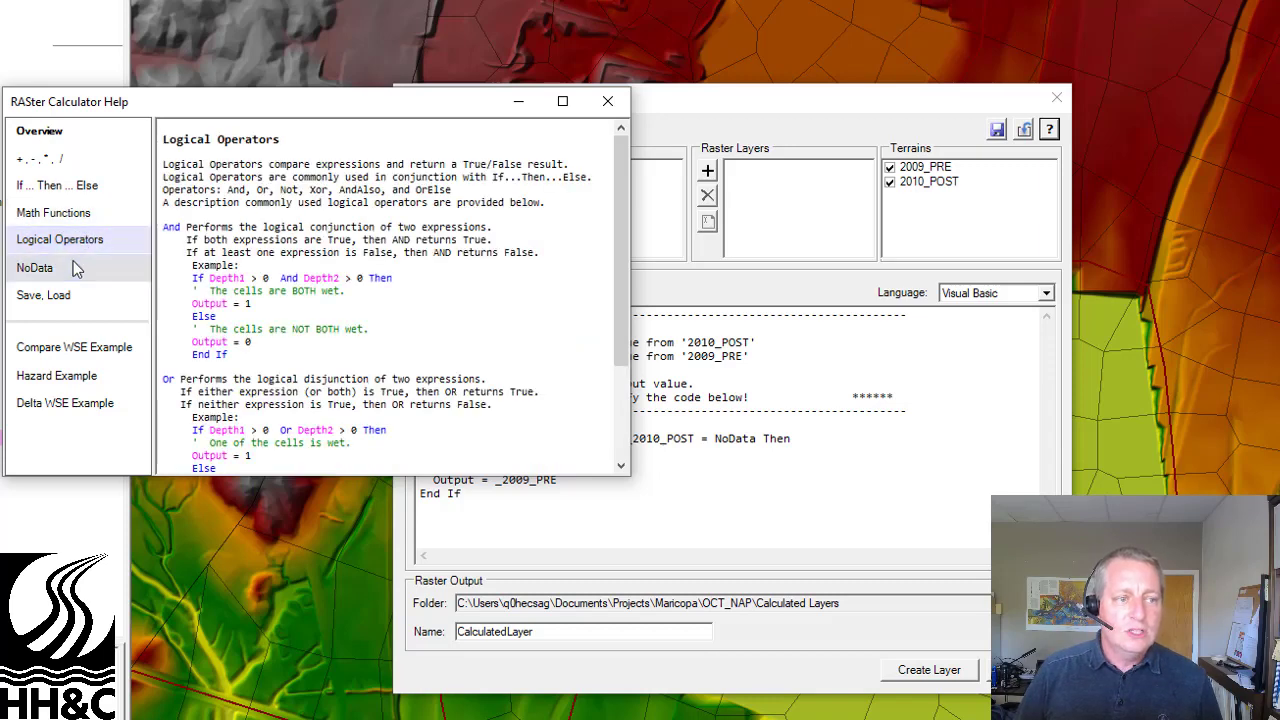
{"action": "left_click", "coordinate": [80, 267]}
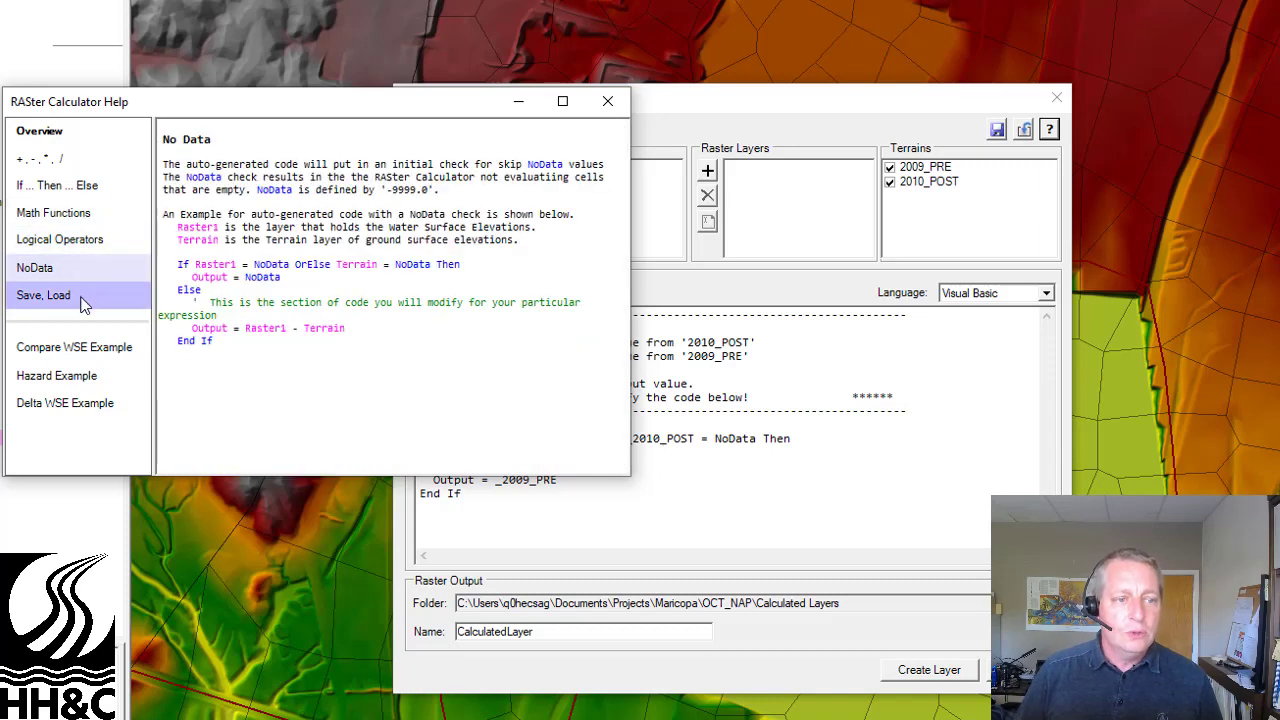
{"action": "left_click", "coordinate": [83, 302]}
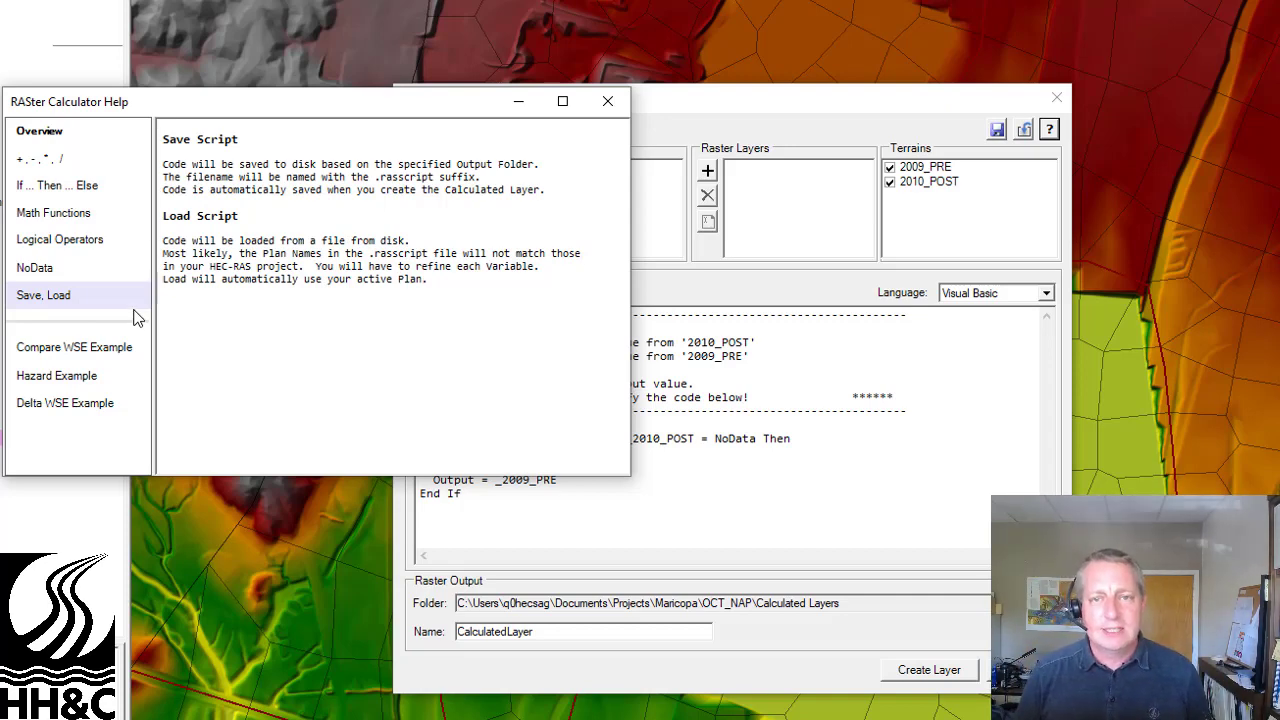
{"action": "key", "text": "alt+F4"}
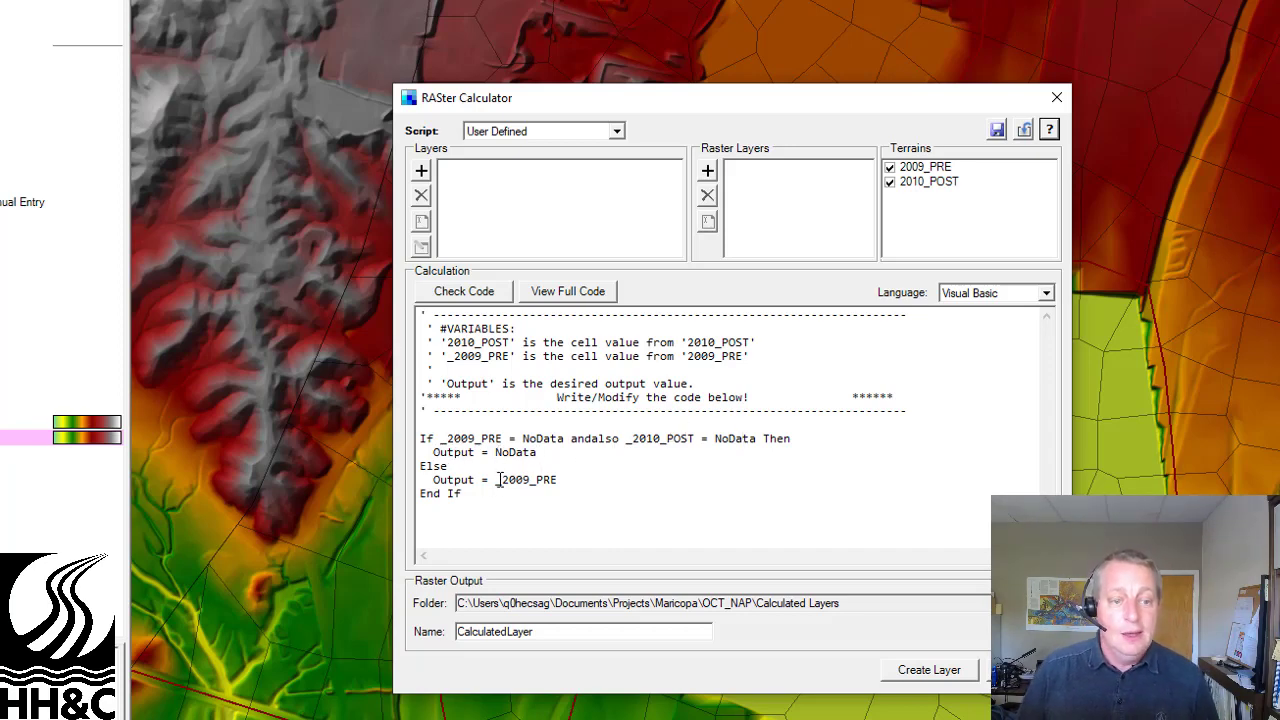
Make the Output line _2010_POST - _2009_PRE and rename the layer DepositionDemo.
{"action": "double_click", "coordinate": [661, 438]}
{"action": "key", "text": "ctrl+c"}
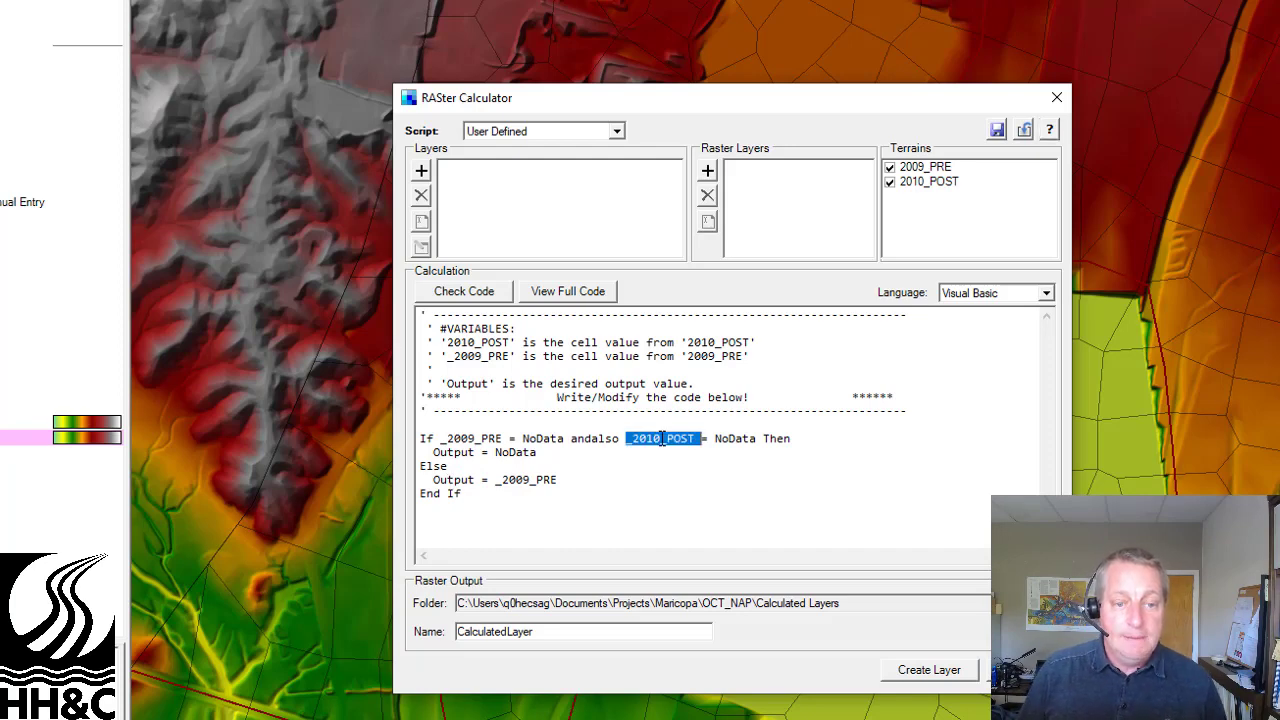
{"action": "left_click", "coordinate": [495, 484]}
{"action": "key", "text": "ctrl+v"}
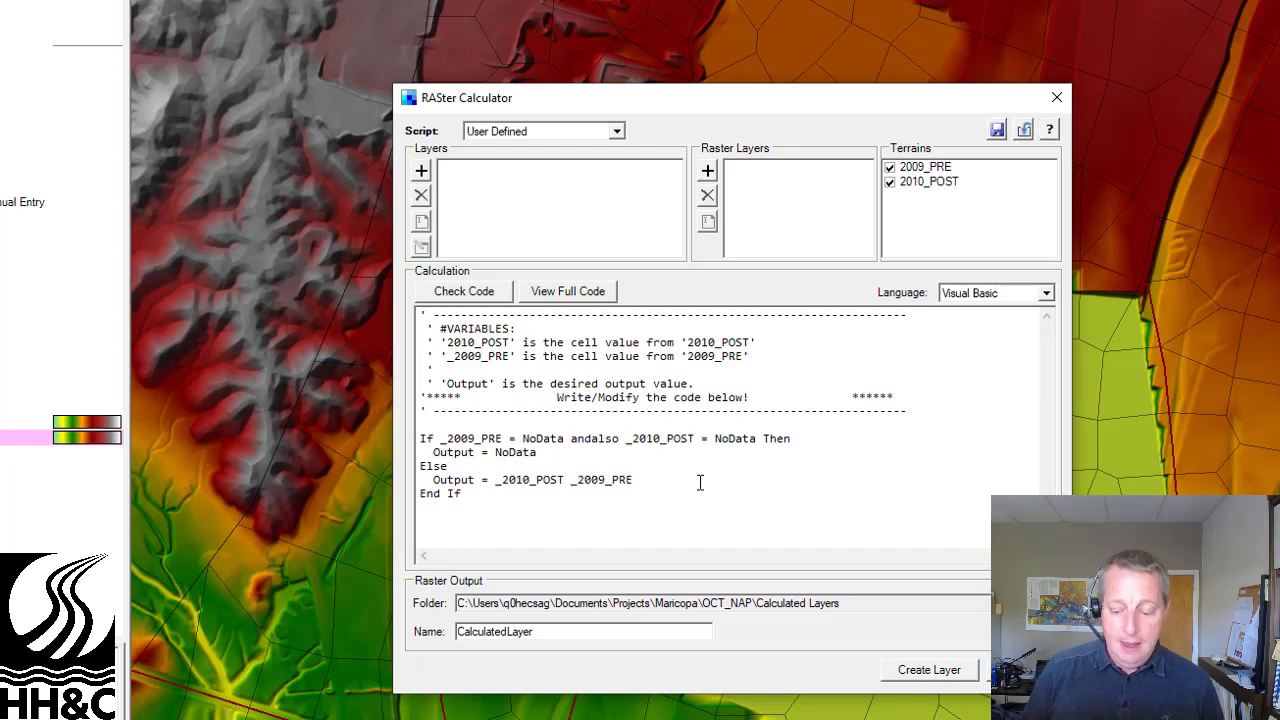
{"action": "type", "text": "-"}
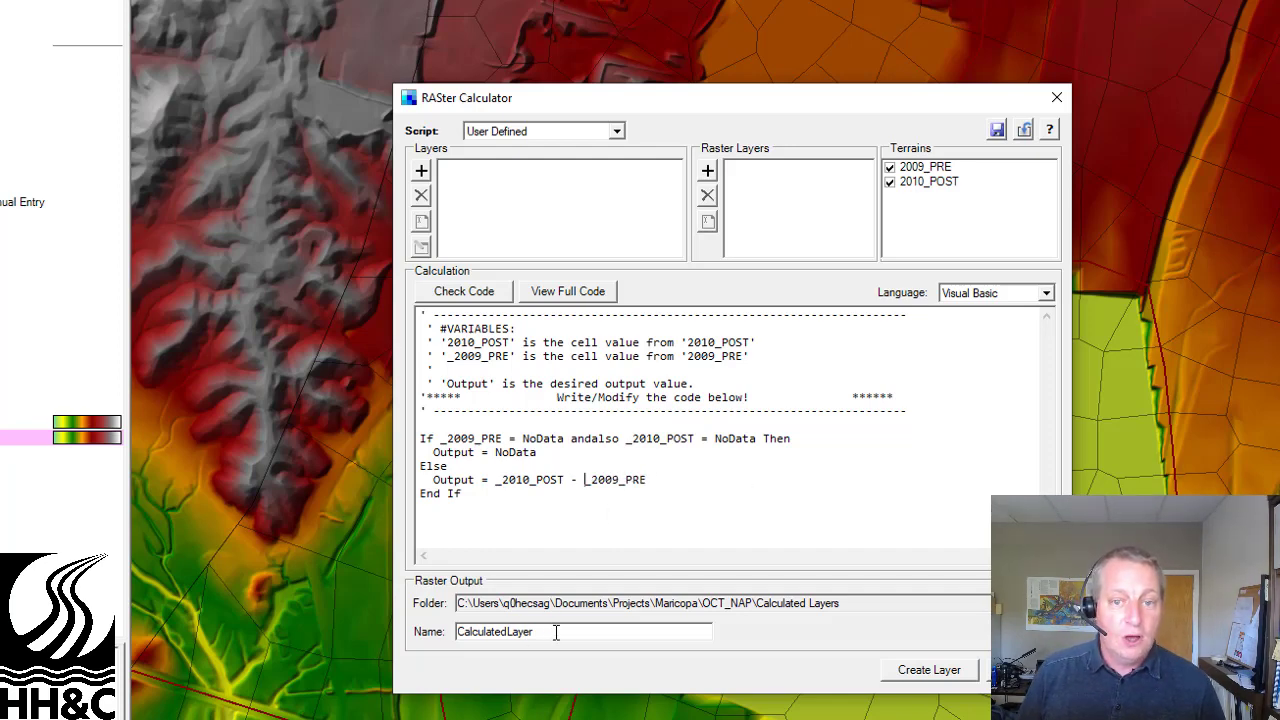
{"action": "left_click_drag", "start_coordinate": [559, 631], "coordinate": [456, 632]}
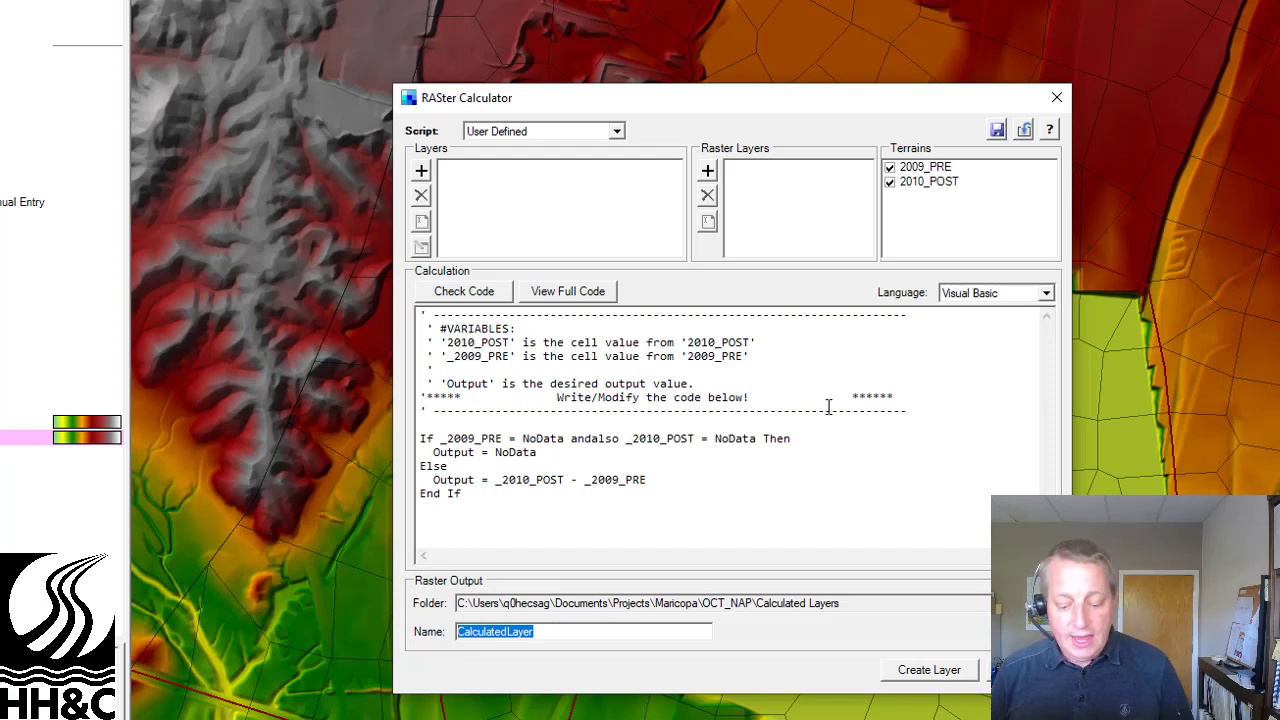
{"action": "type", "text": "De"}
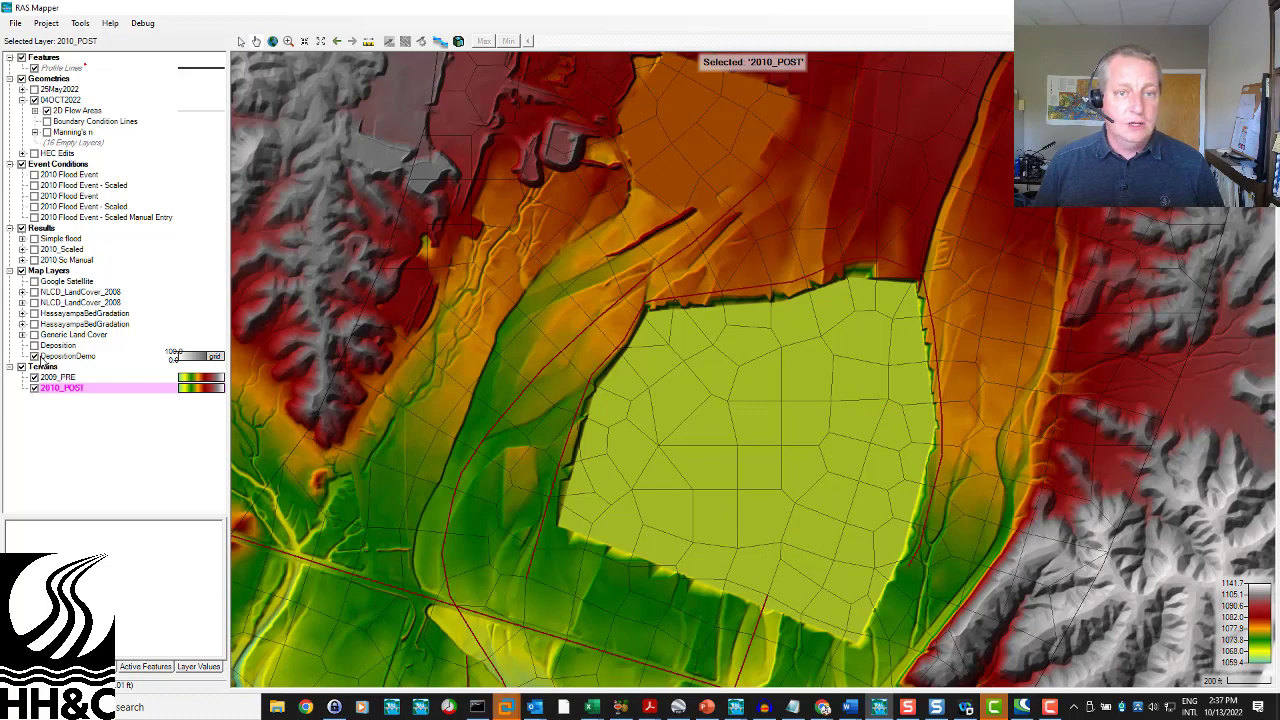
In DepositionDemo's Image Display Properties, edit the surface fill and choose the Bed Change ramp.
{"action": "left_click", "coordinate": [44, 357]}
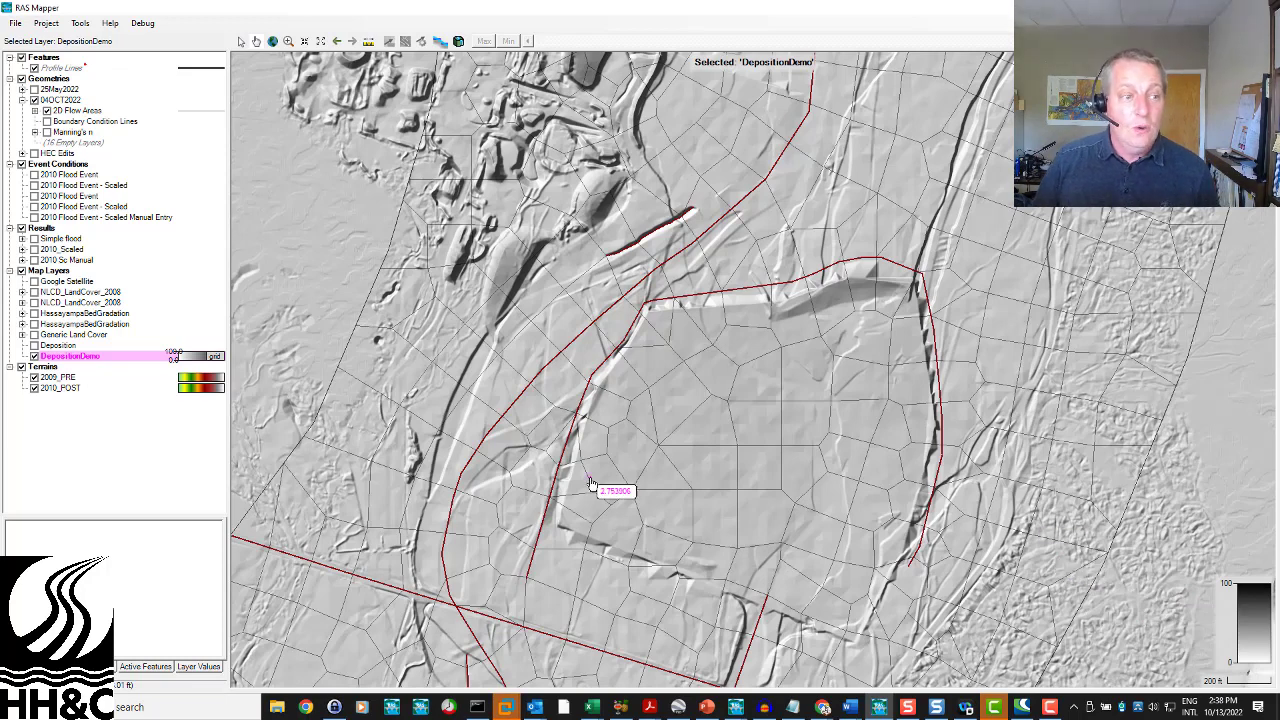
{"action": "right_click", "coordinate": [112, 357]}
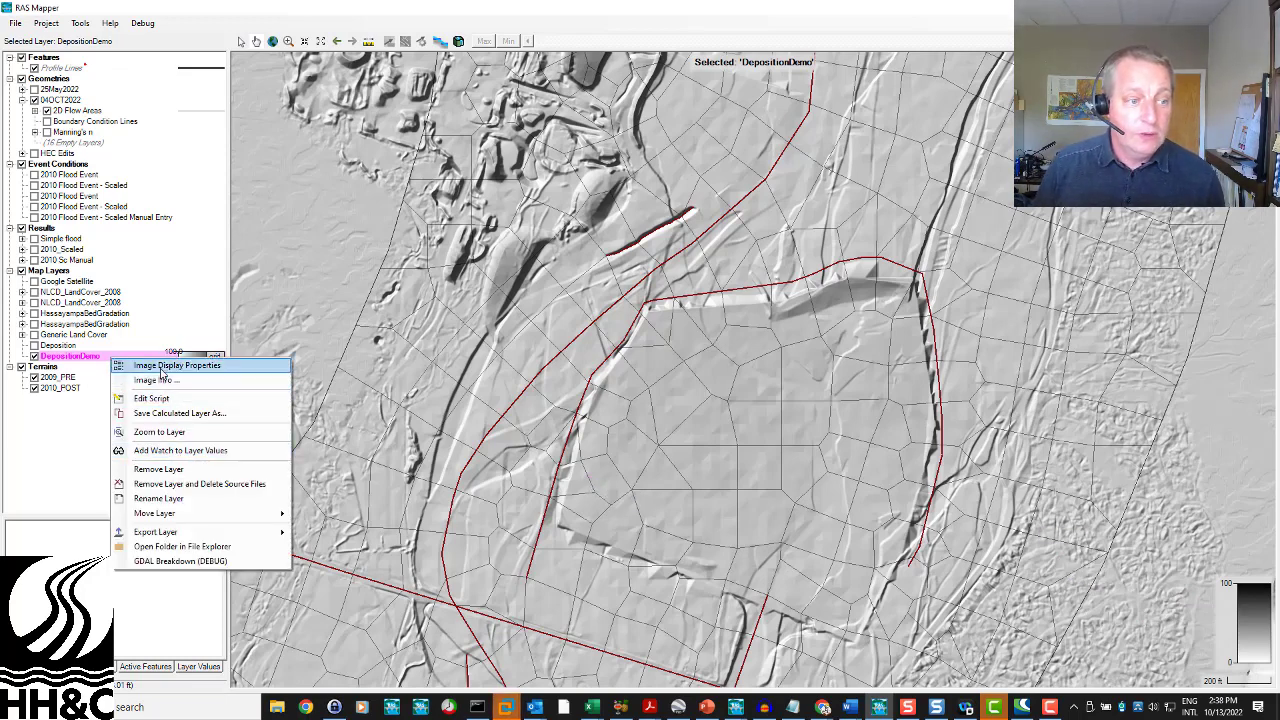
{"action": "left_click", "coordinate": [166, 366]}
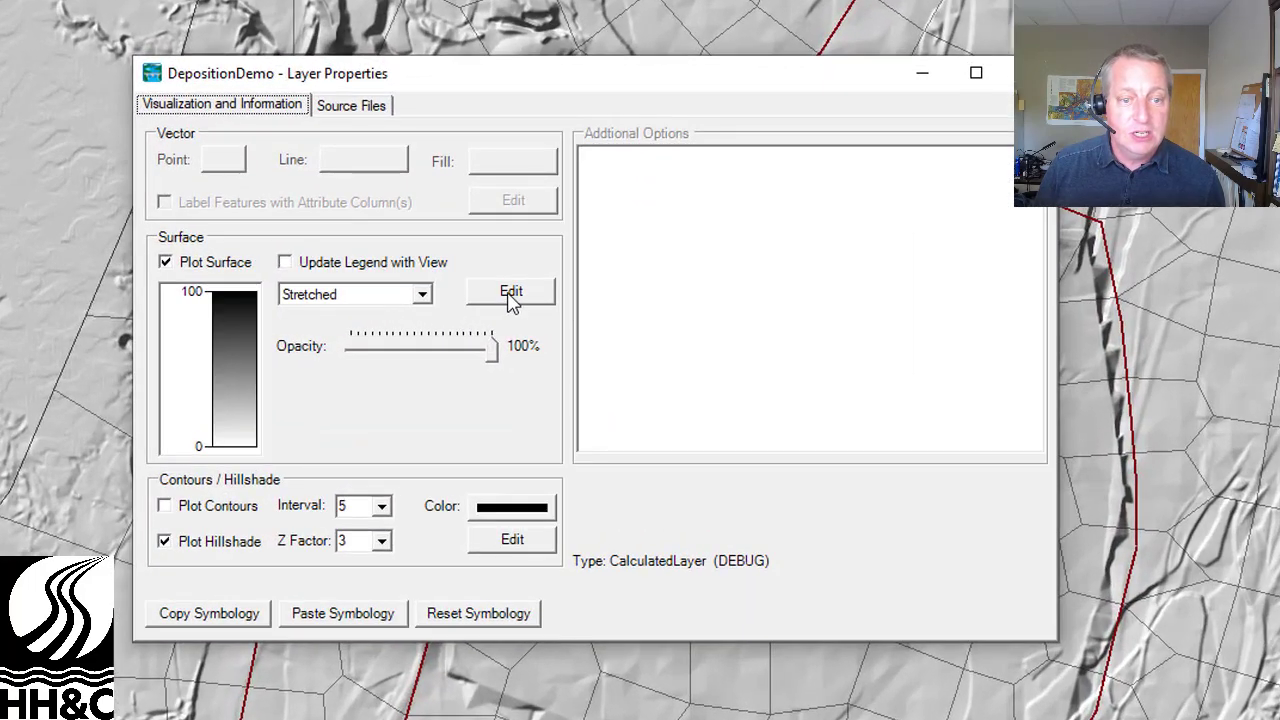
{"action": "left_click", "coordinate": [510, 295]}
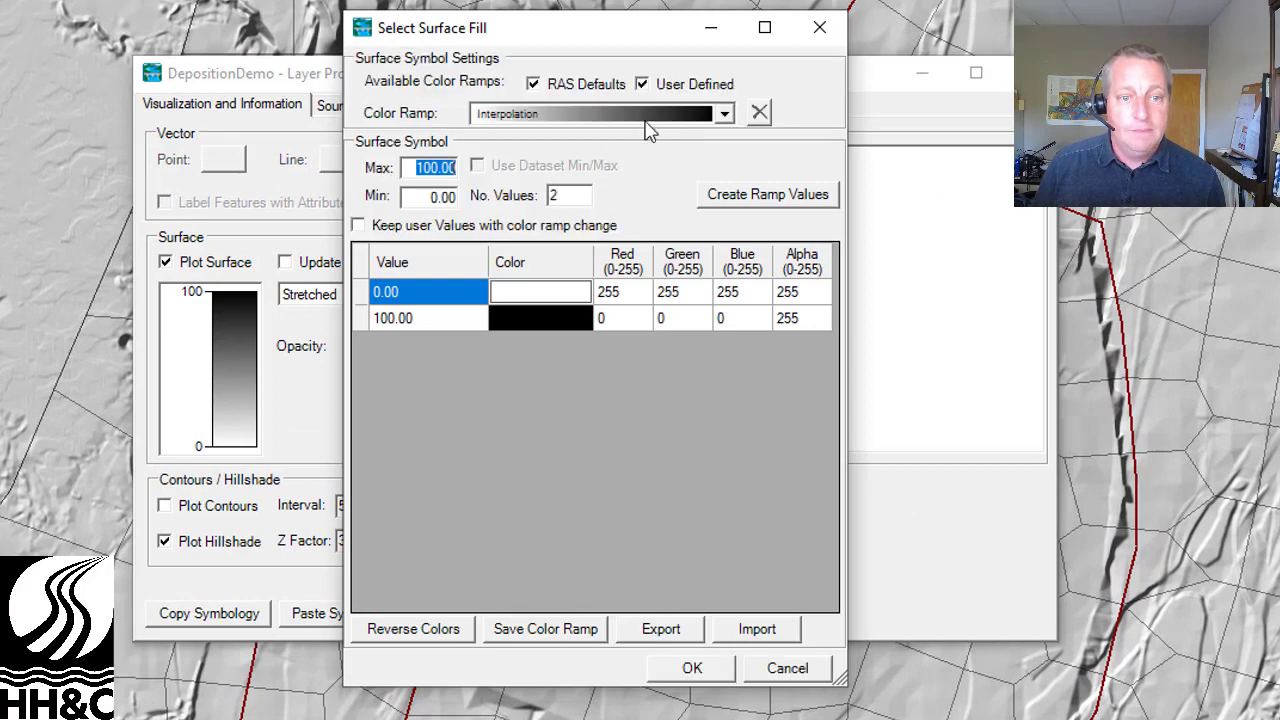
{"action": "left_click", "coordinate": [724, 114]}
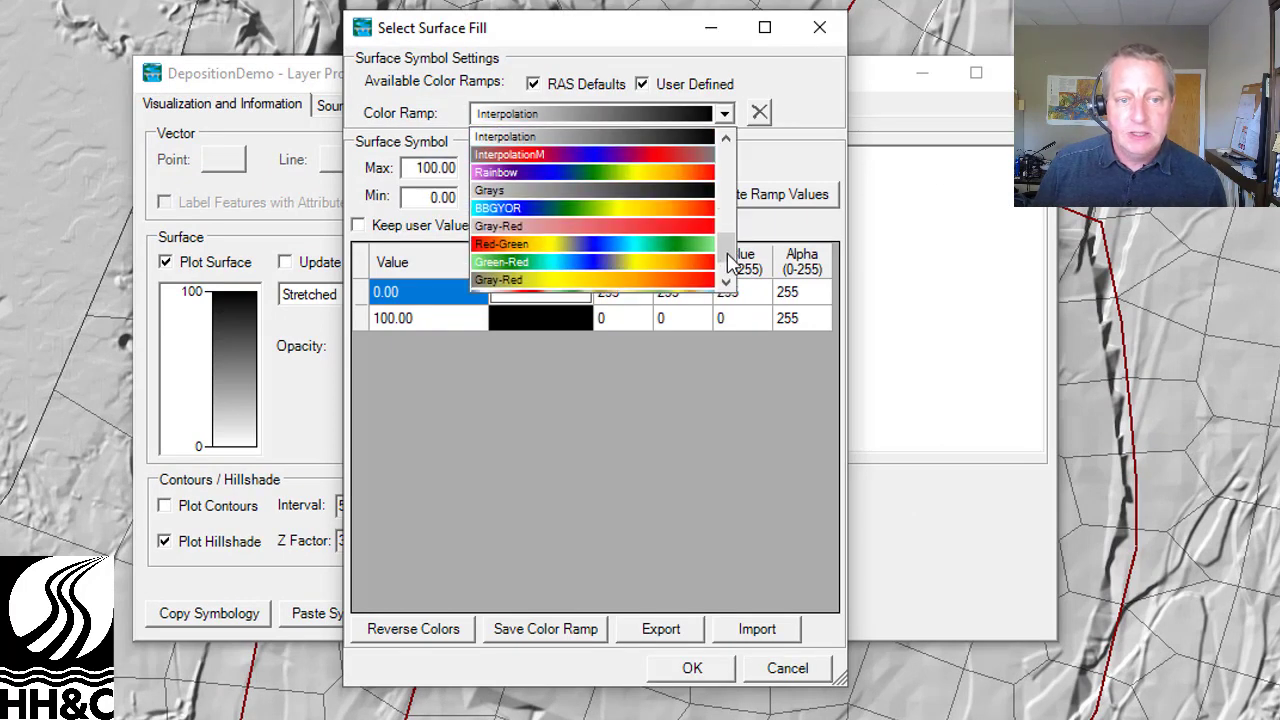
{"action": "left_click_drag", "start_coordinate": [733, 262], "coordinate": [733, 193]}
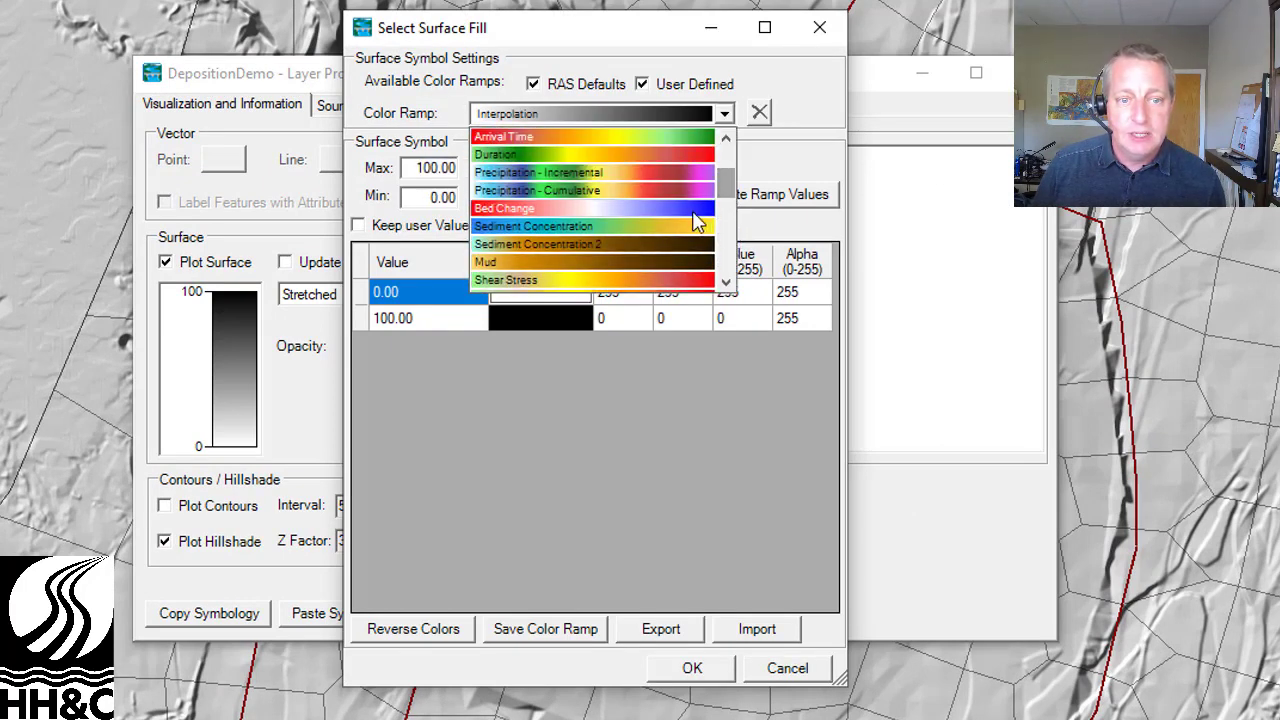
{"action": "left_click", "coordinate": [684, 207]}
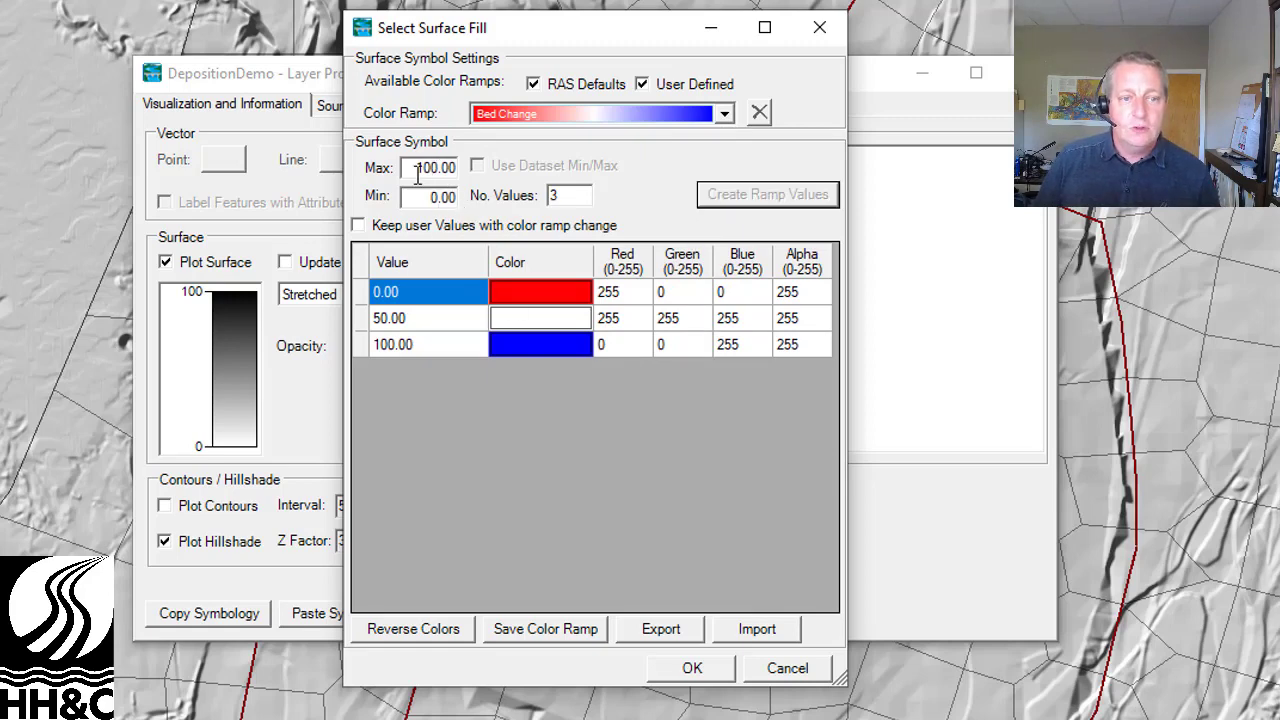
Set the ramp Max to 15 and Min to -15, regenerate ramp values, and apply.
{"action": "left_click_drag", "start_coordinate": [416, 168], "coordinate": [497, 167]}
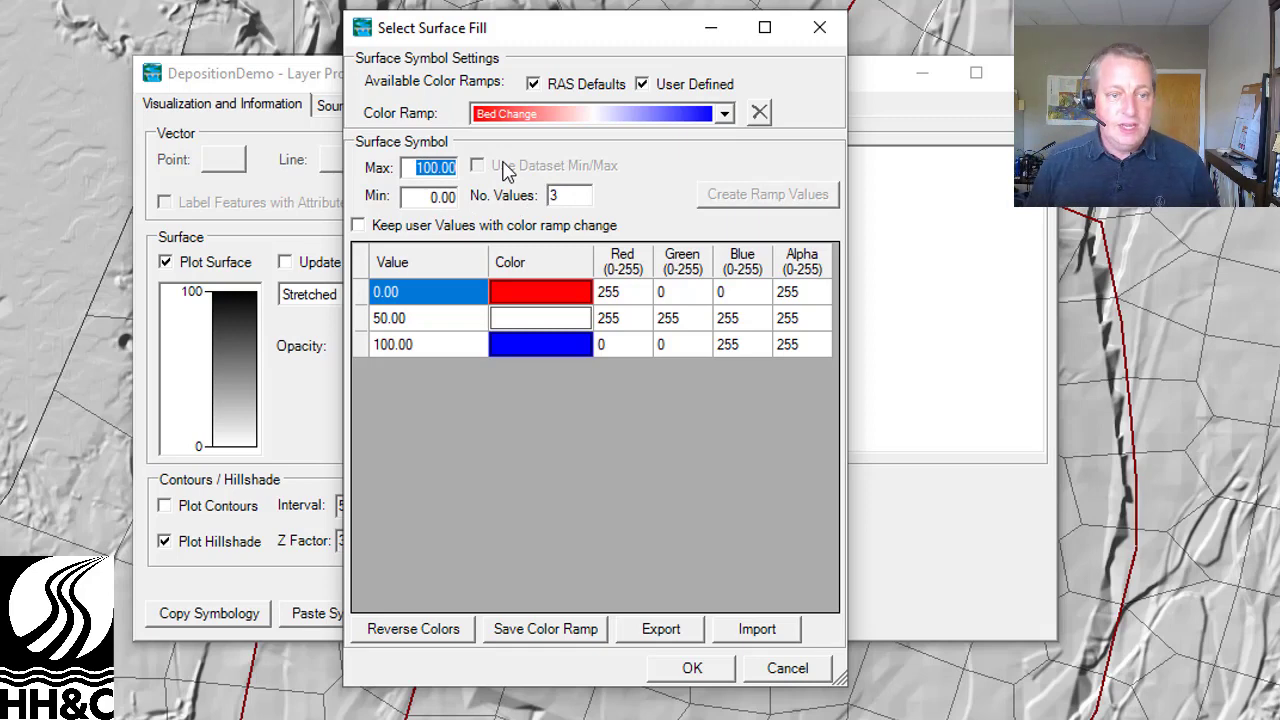
{"action": "type", "text": "15"}
{"action": "left_click_drag", "start_coordinate": [428, 197], "coordinate": [467, 197]}
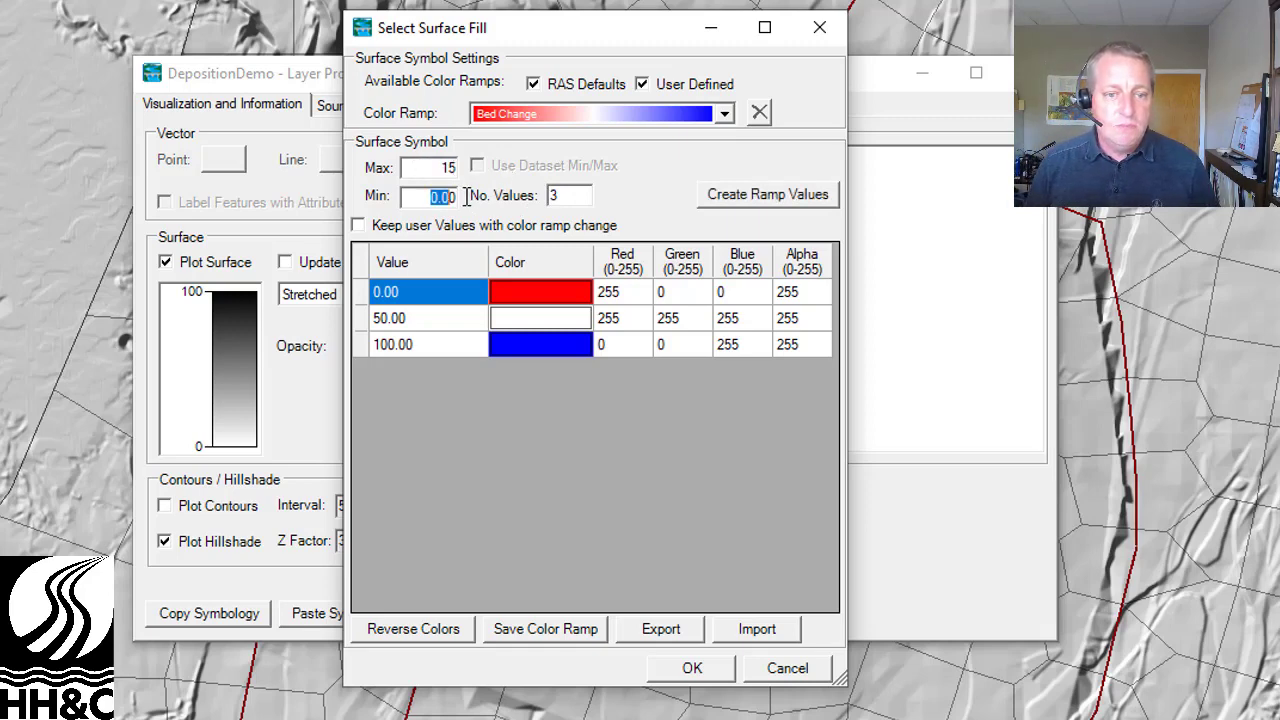
{"action": "type", "text": "-15"}
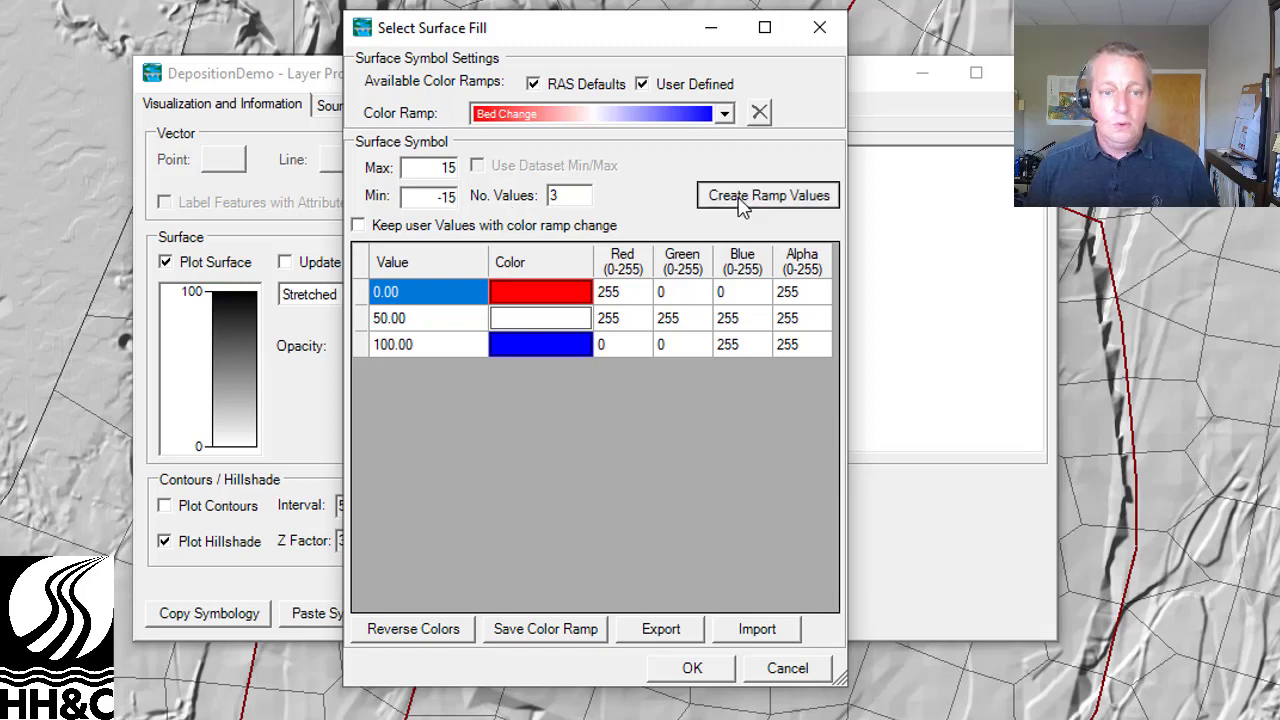
{"action": "left_click", "coordinate": [744, 198]}
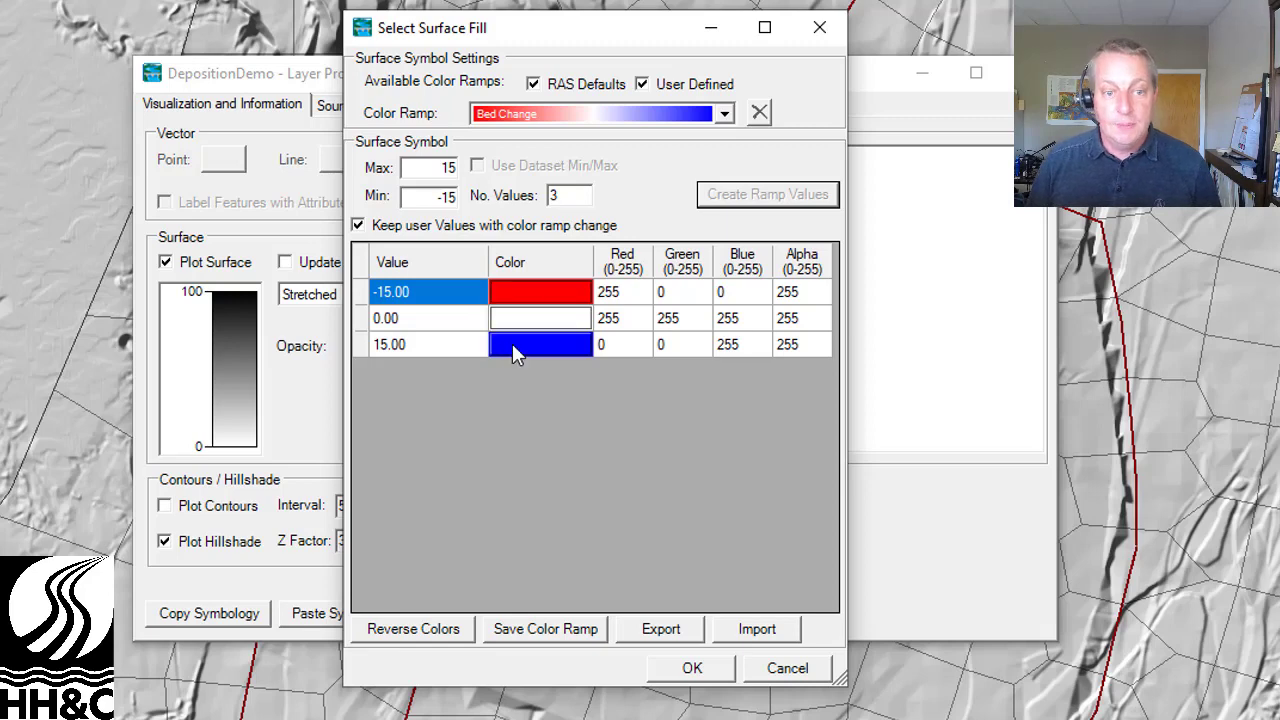
{"action": "left_click", "coordinate": [692, 668]}
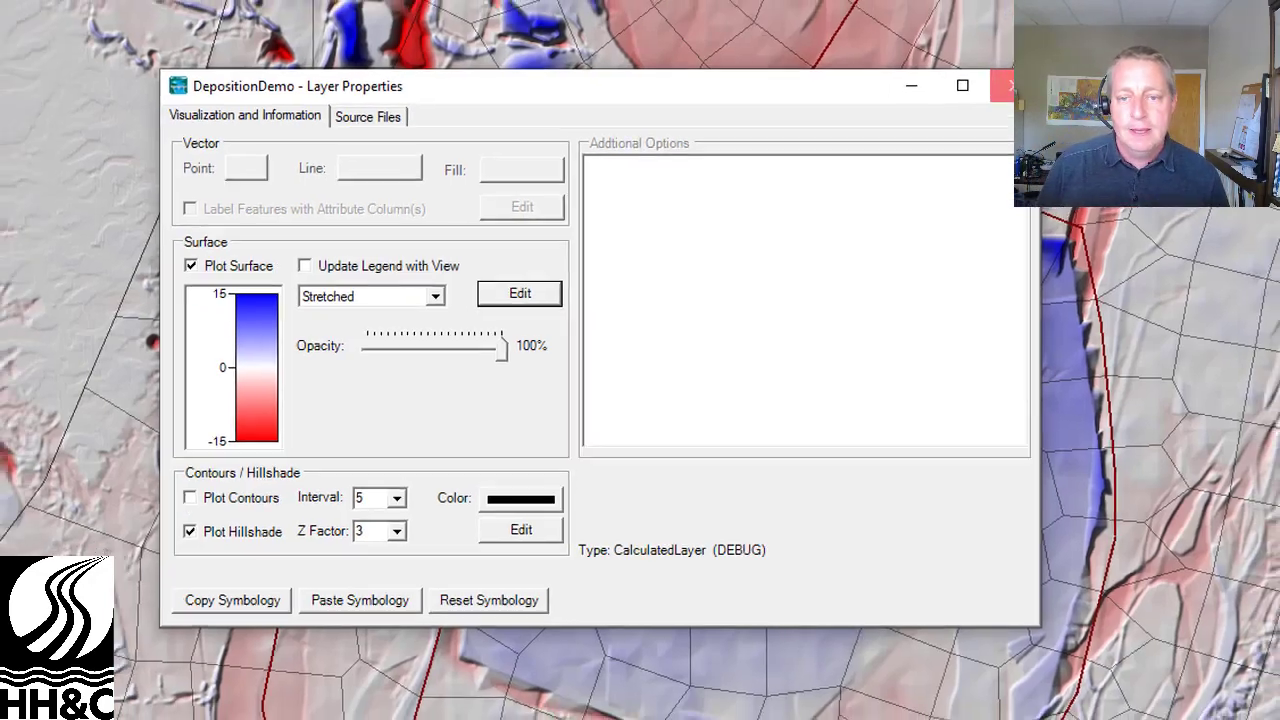
Close the DepositionDemo Layer Properties window to view the bed-change map.
{"action": "left_click", "coordinate": [1010, 73]}
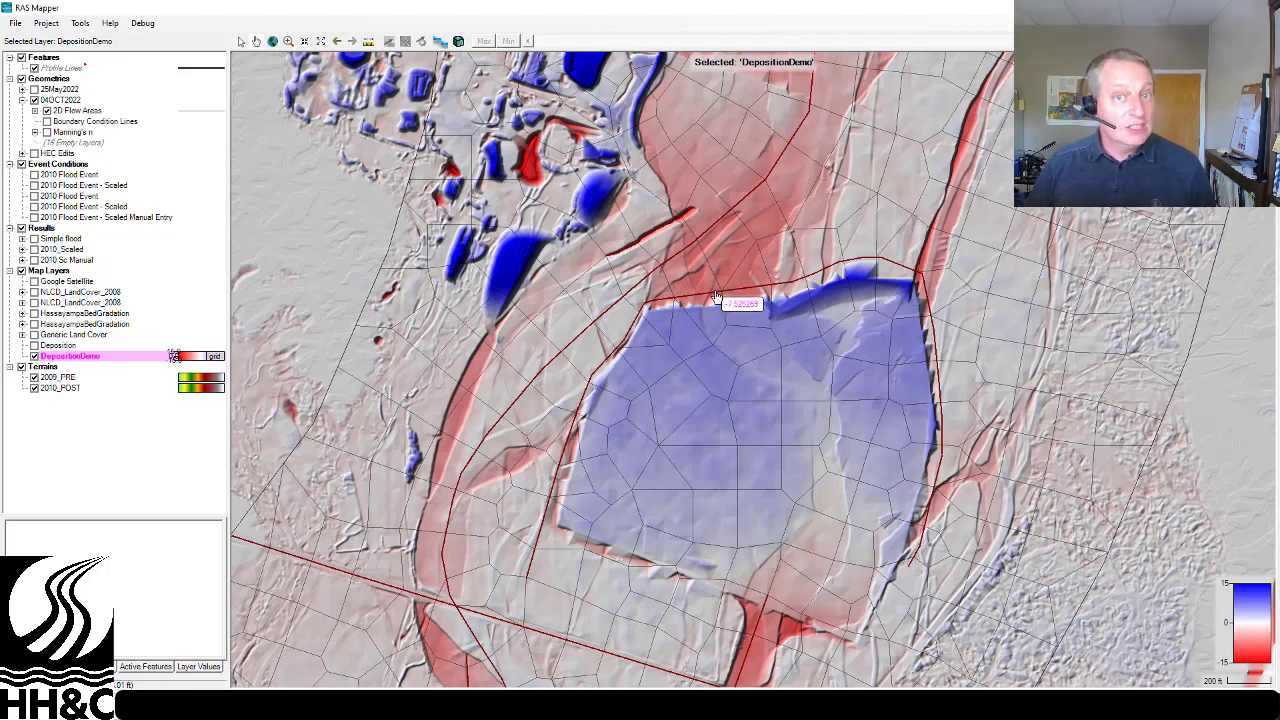
Open a new RASter Calculator and load the saved DepositionDemo.rasscript.
{"action": "left_click", "coordinate": [84, 25]}
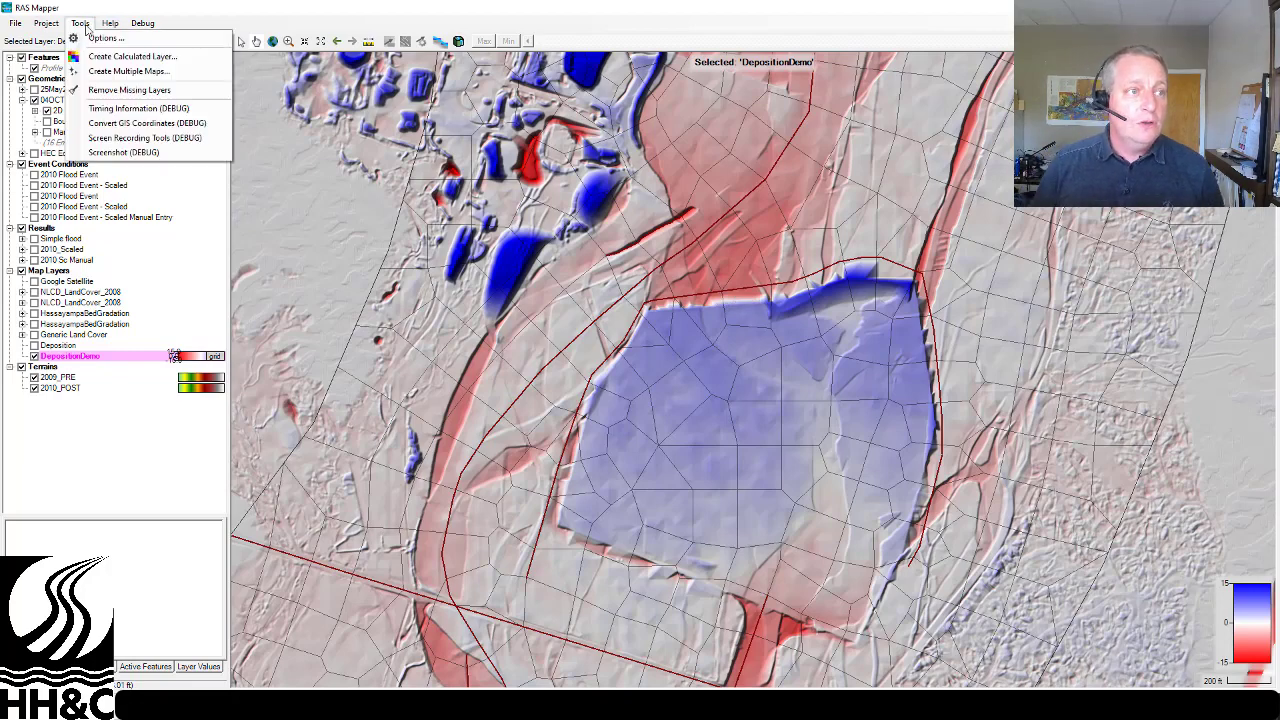
{"action": "left_click", "coordinate": [130, 56]}
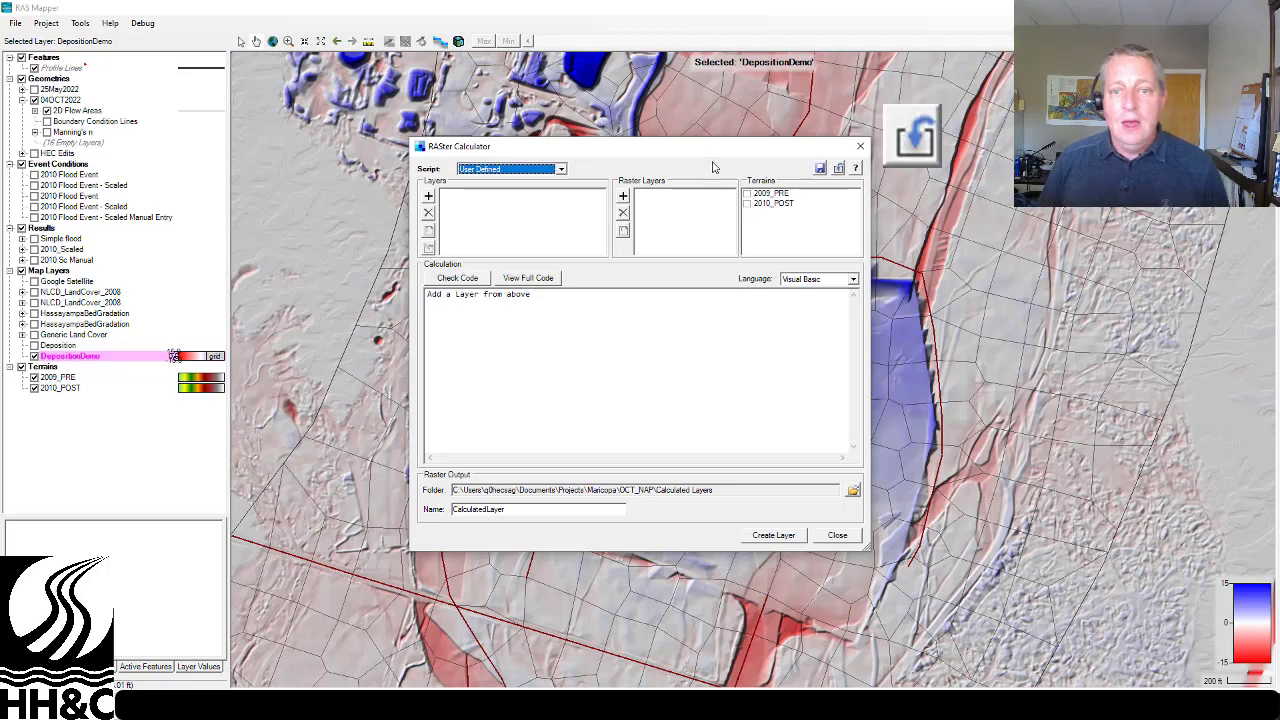
{"action": "left_click", "coordinate": [840, 169]}
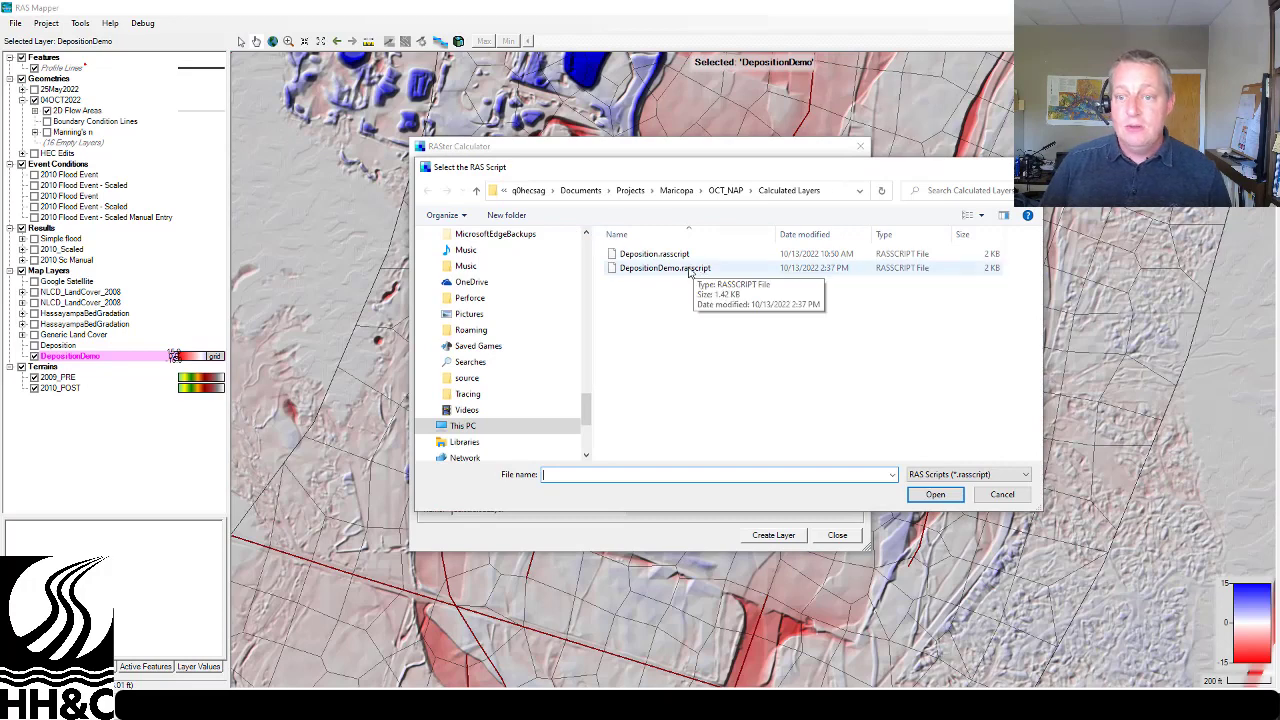
{"action": "double_click", "coordinate": [688, 268]}
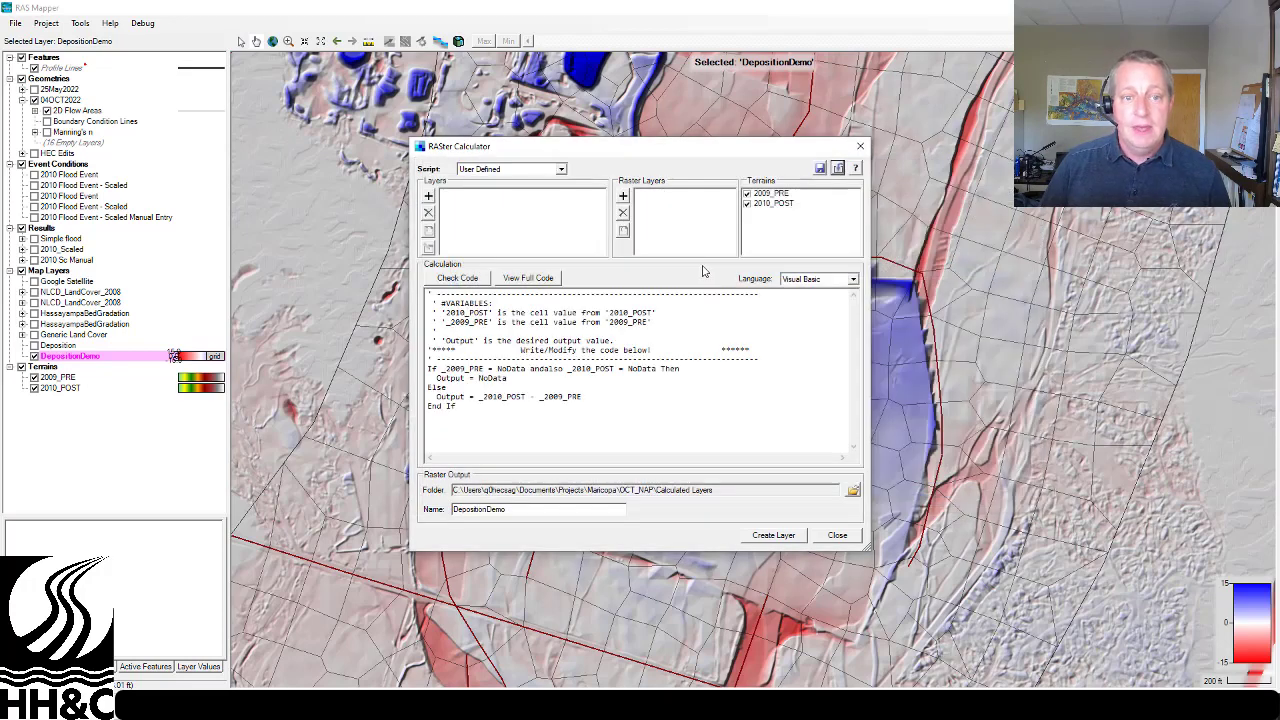